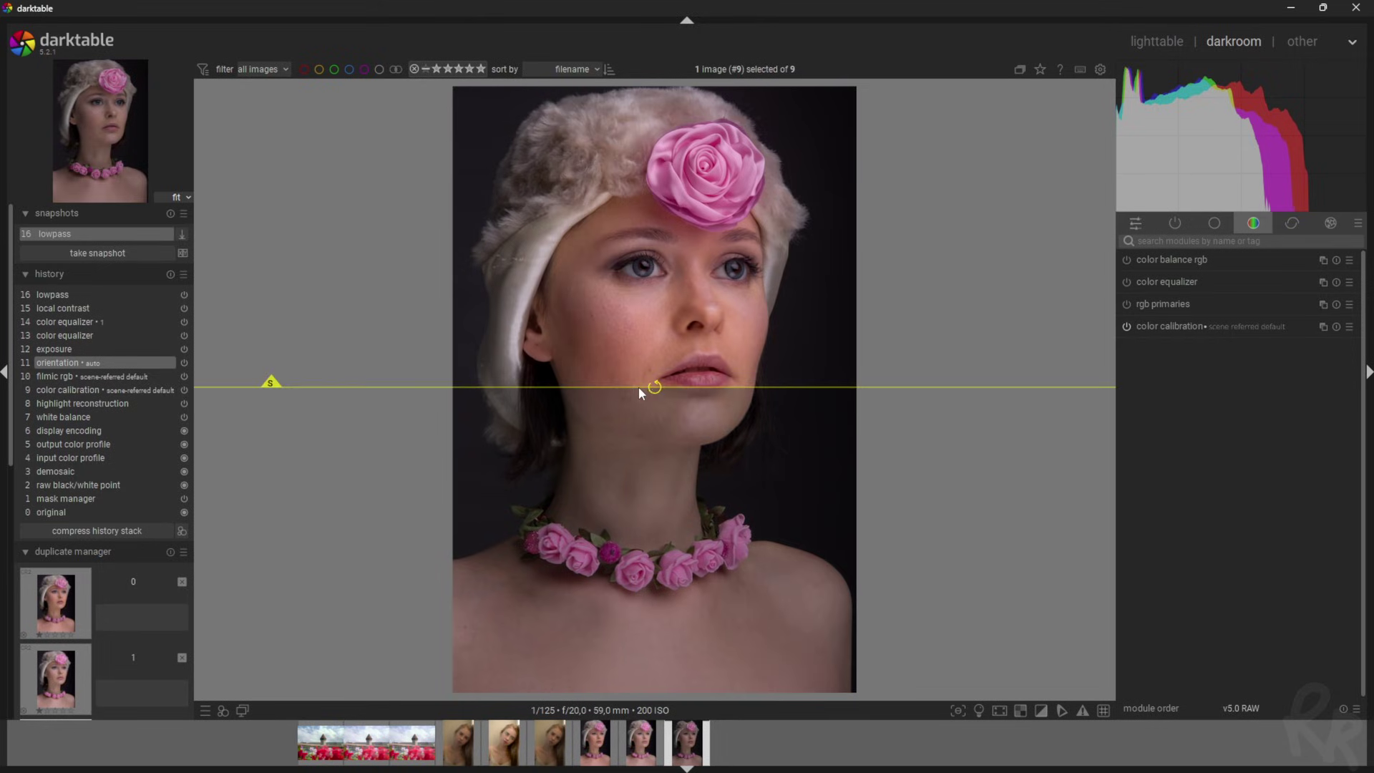
Step: Drag the snapshot split line across the face to compare the edit with the lowpass snapshot
drag(663, 329, 488, 346)
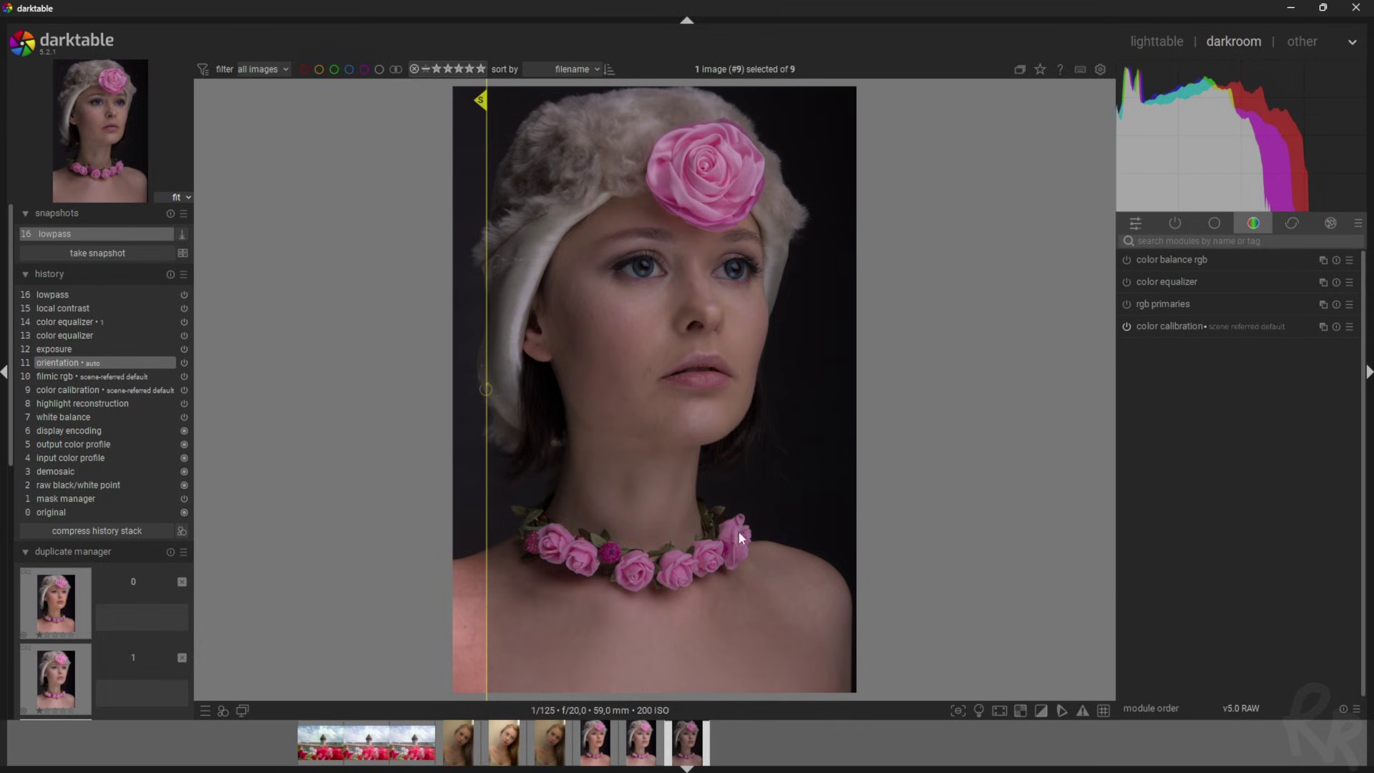
mouse_move(484, 346)
mouse_down()
mouse_move(599, 344)
mouse_move(646, 369)
mouse_move(706, 333)
mouse_move(847, 338)
mouse_up()
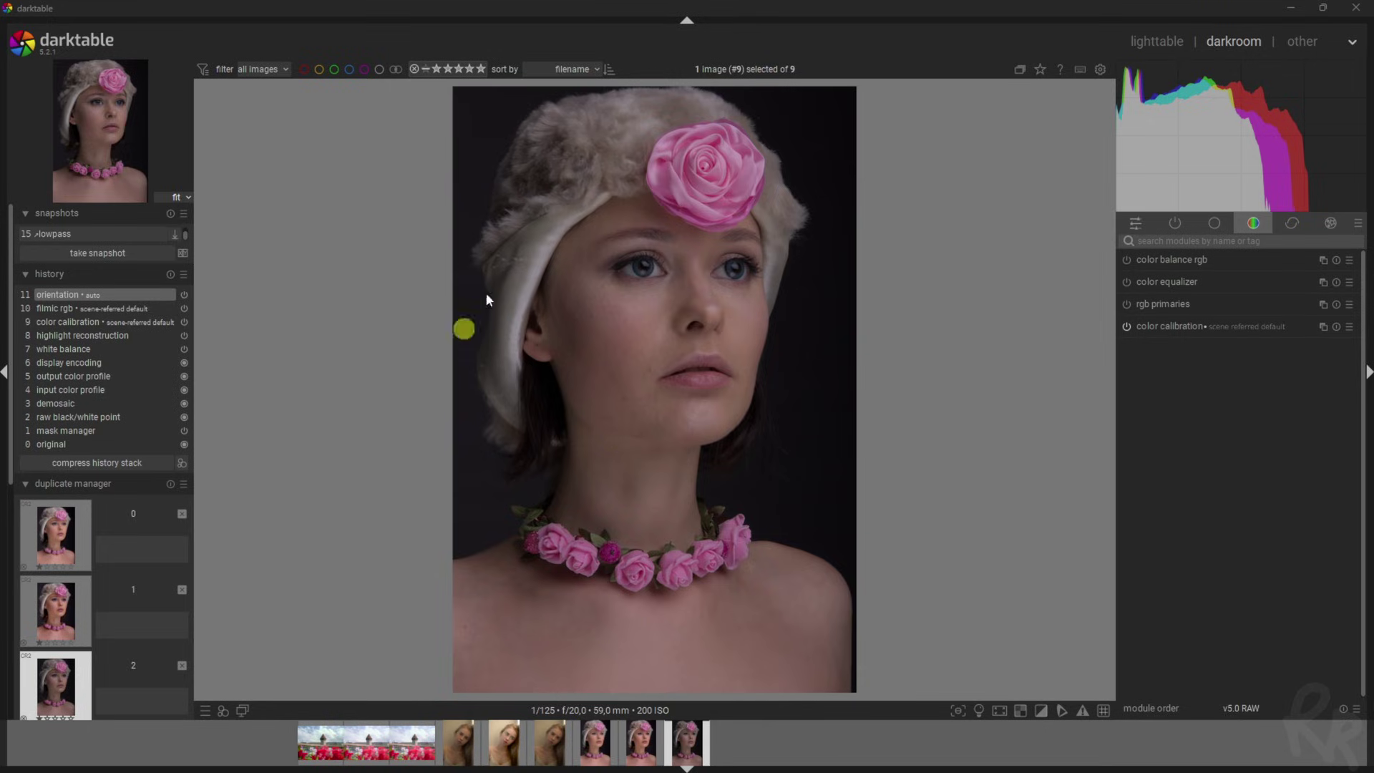
Step: Raise the portrait's exposure toward +2.5 EV by dragging on the histogram
mouse_move(1238, 206)
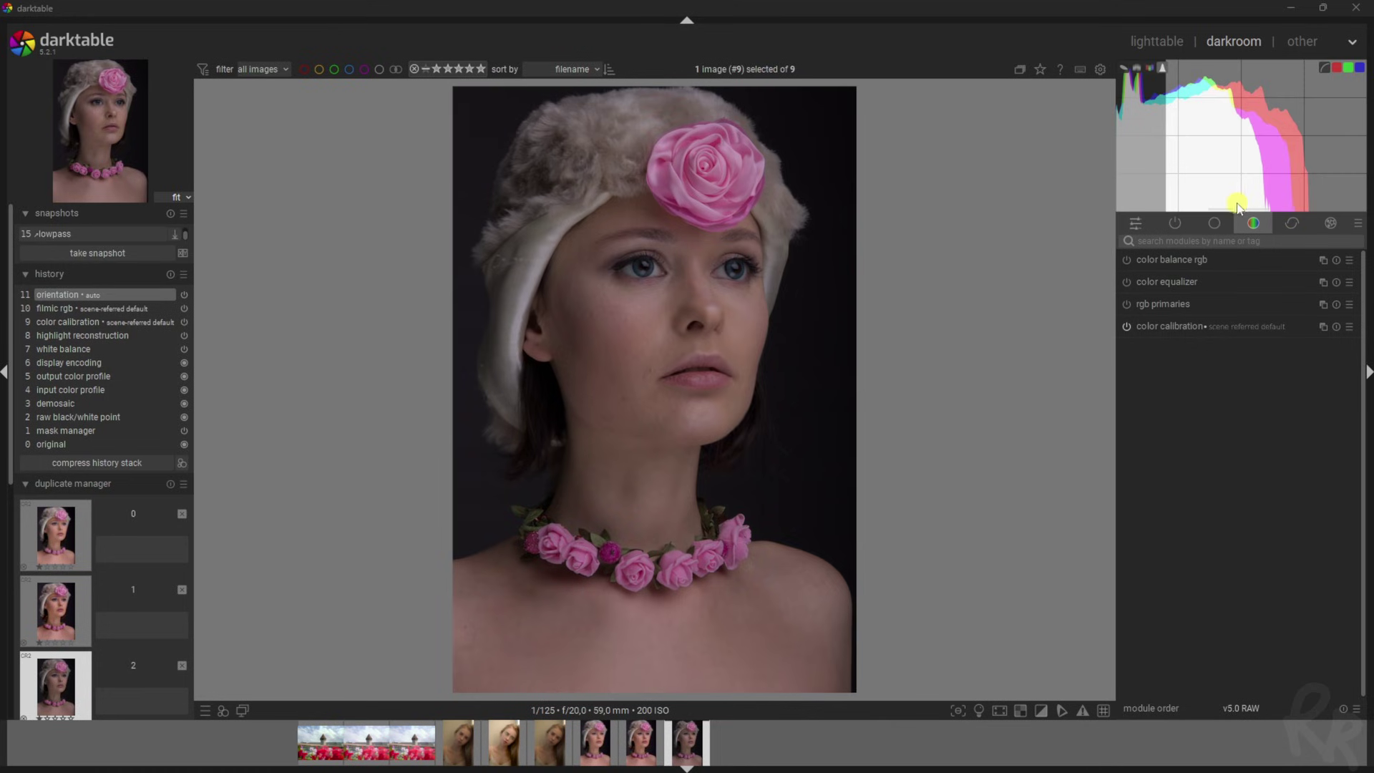
mouse_move(1254, 206)
mouse_down()
mouse_move(1311, 201)
mouse_move(1223, 200)
mouse_move(1260, 198)
mouse_up()
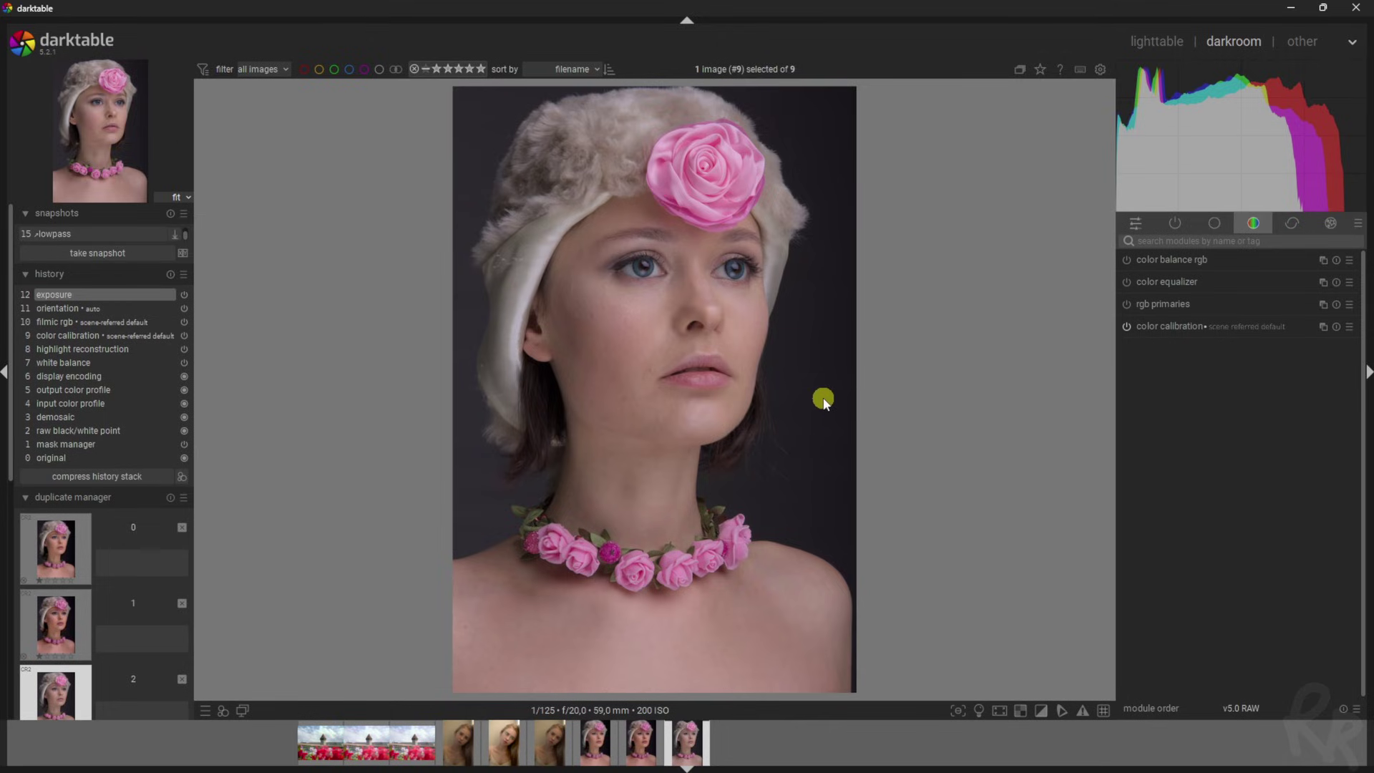
Step: Search the module list for 'color equa' after clearing an earlier 'contrast' search
click(1182, 242)
text(contrast)
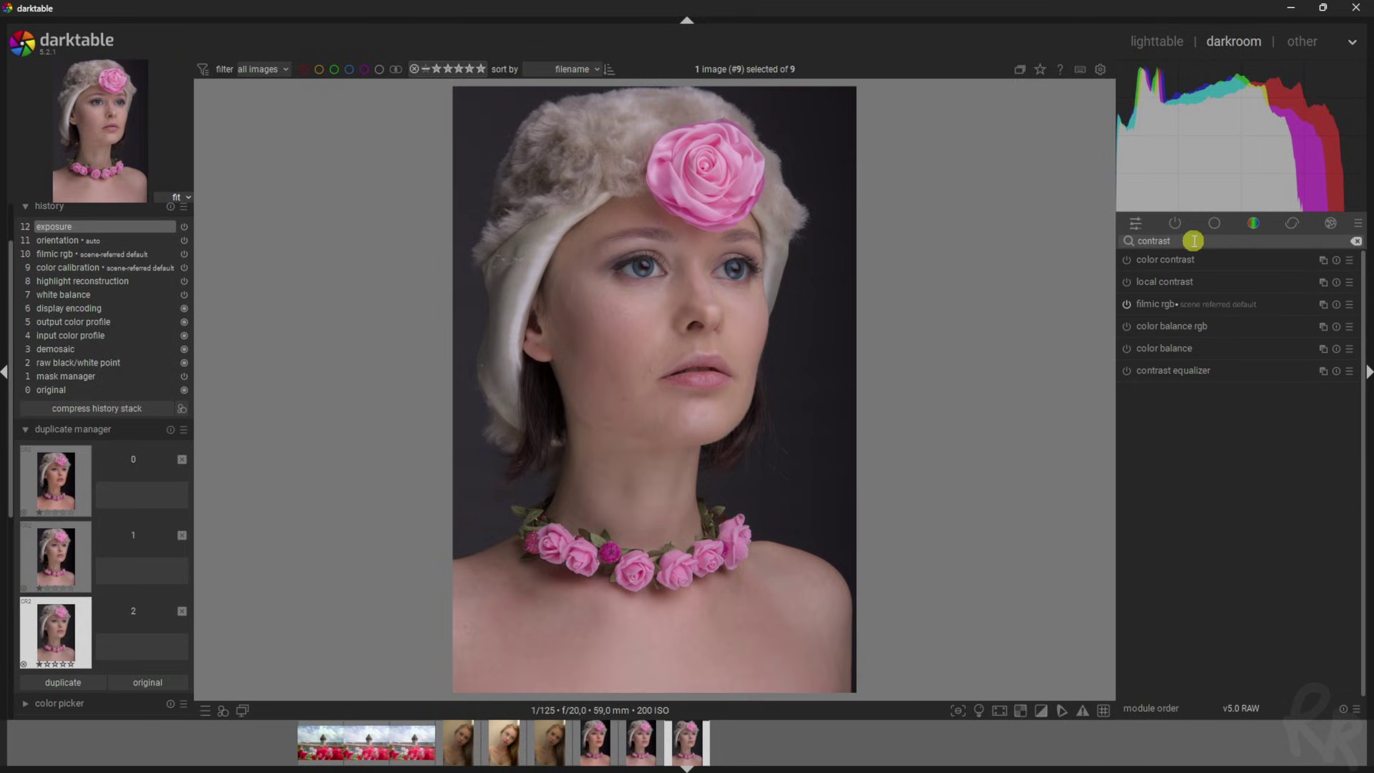
click(1357, 242)
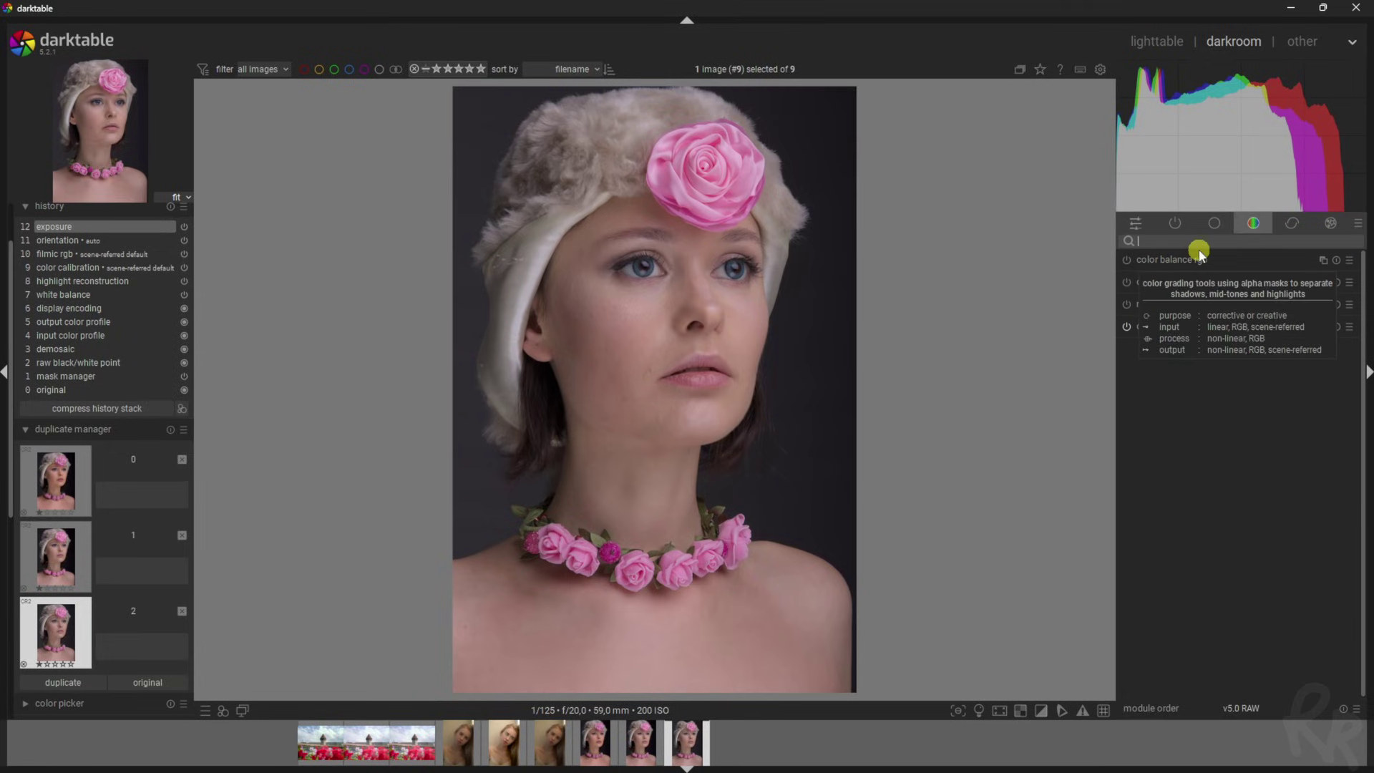
text(color equa)
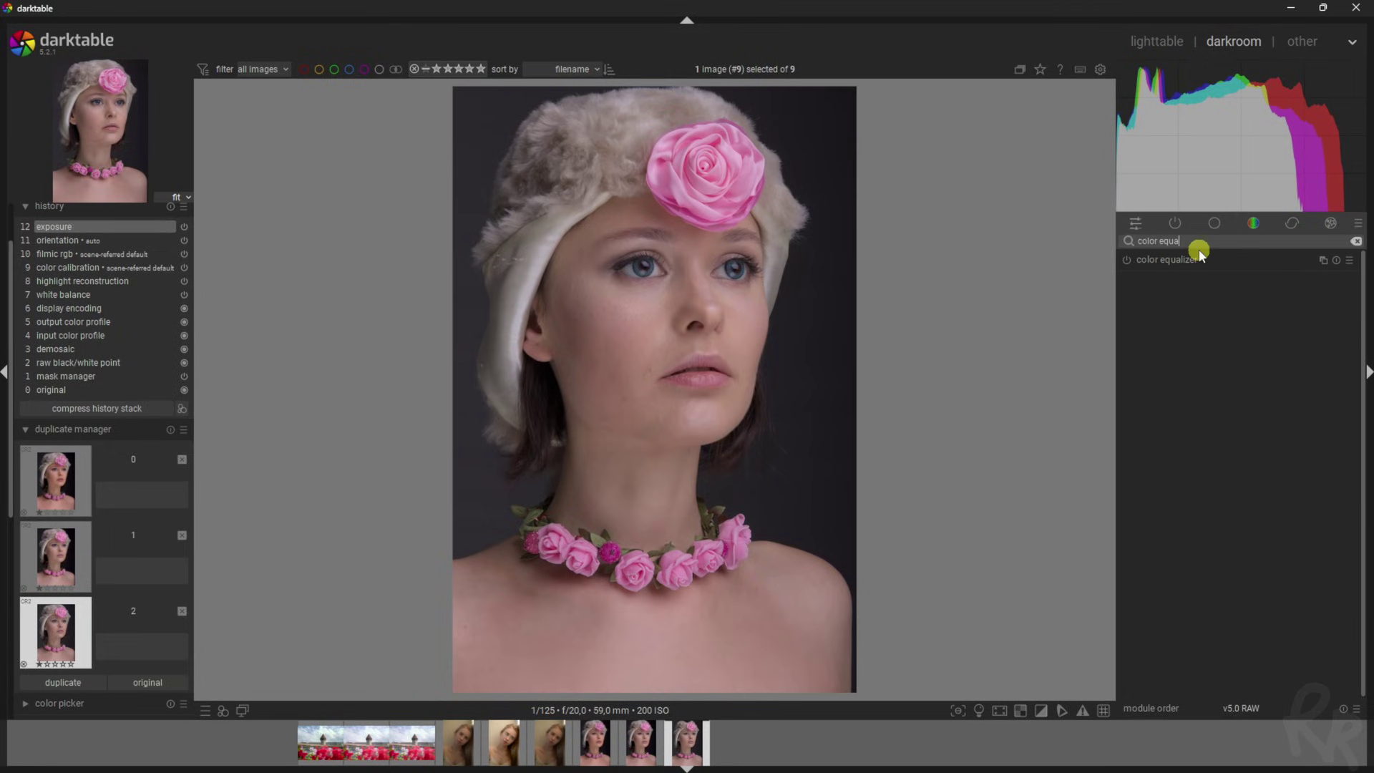
Step: Expand and enable the color equalizer, then show its brightness adjustments
click(1150, 266)
click(1127, 261)
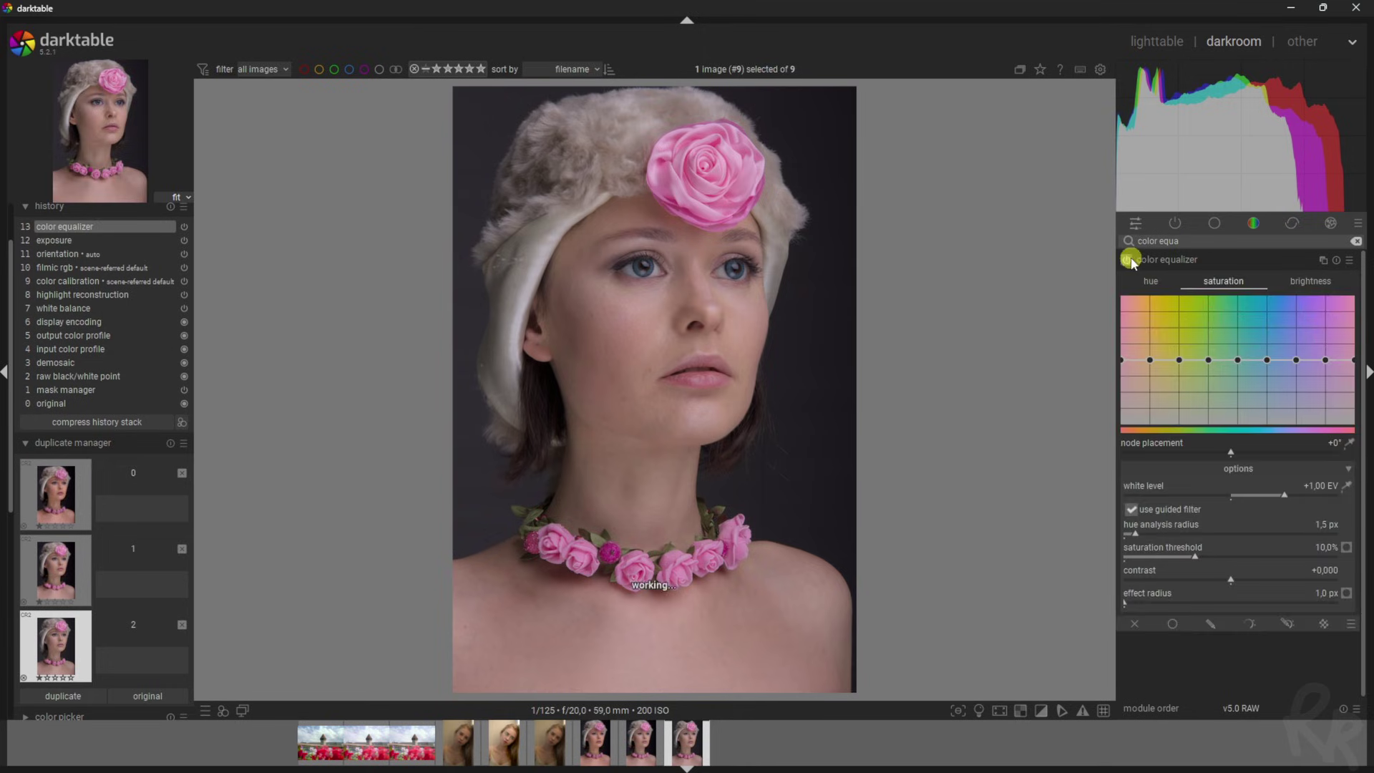
click(1153, 282)
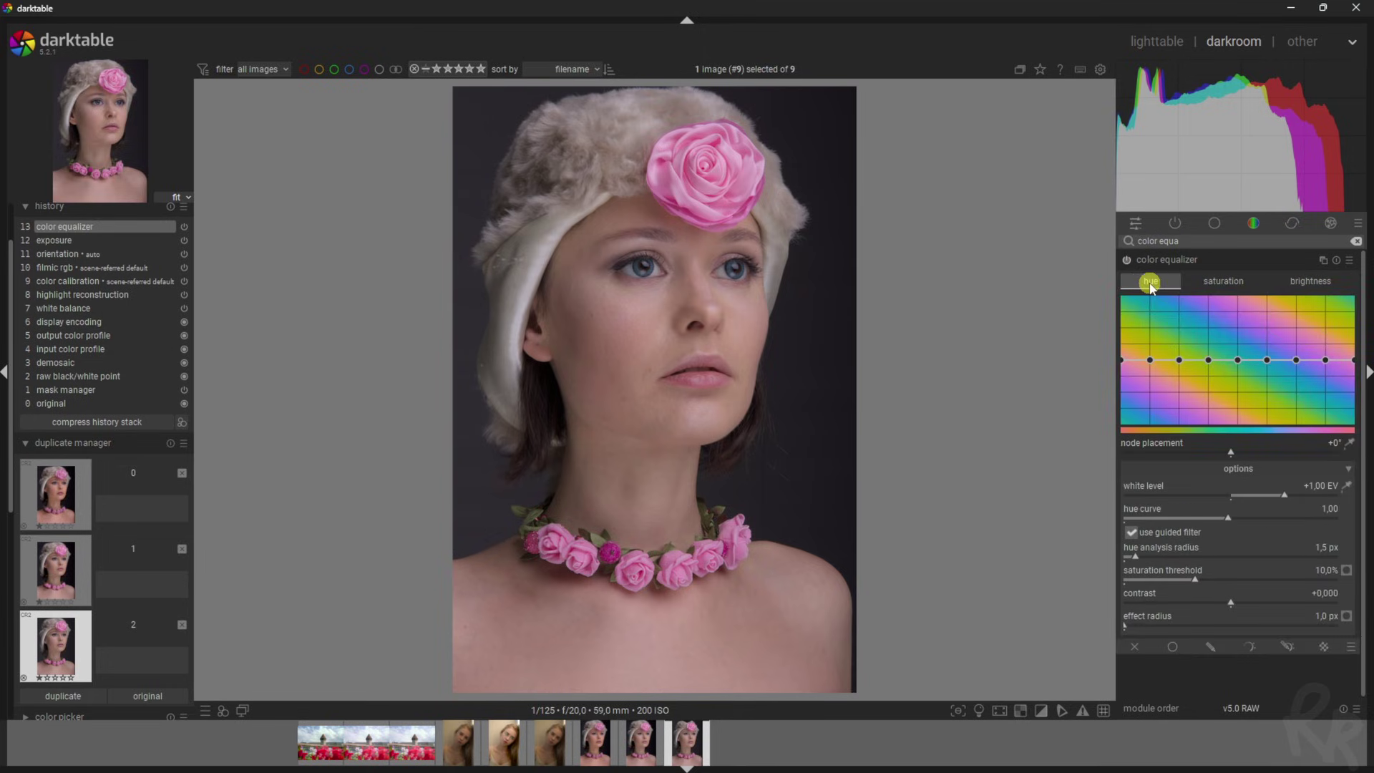
click(1224, 281)
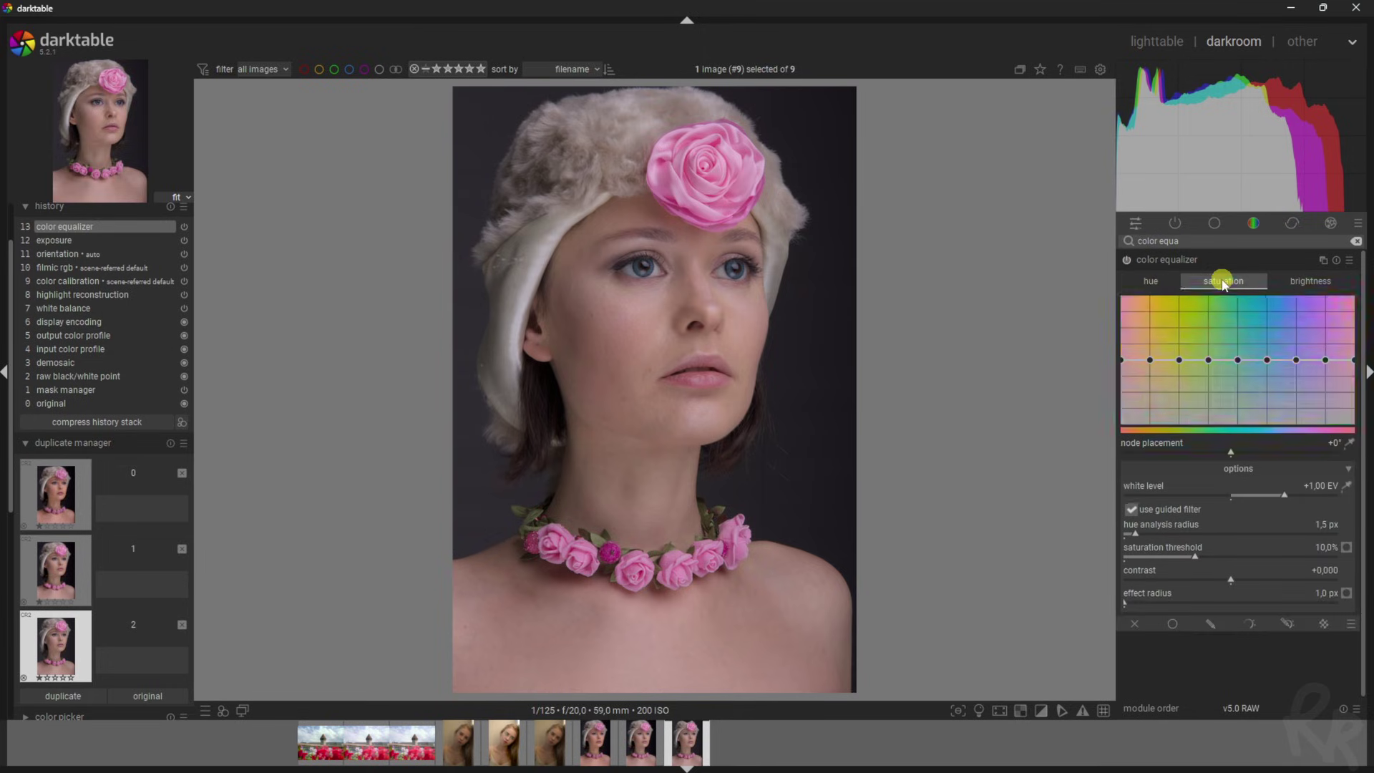
click(1314, 286)
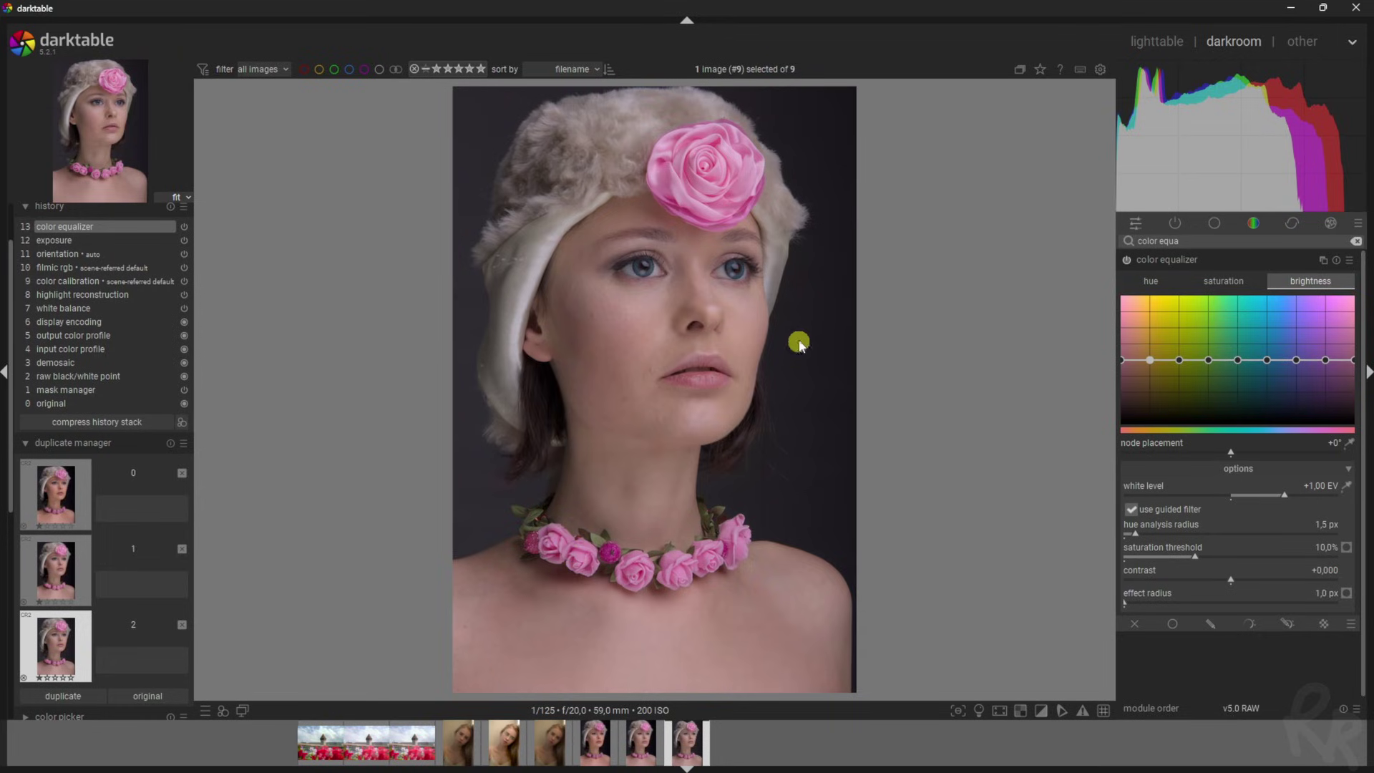
Step: Sample the rose, shift the nodes to +16°, and slightly darken the rose hue's brightness
click(1352, 447)
drag(659, 169, 692, 203)
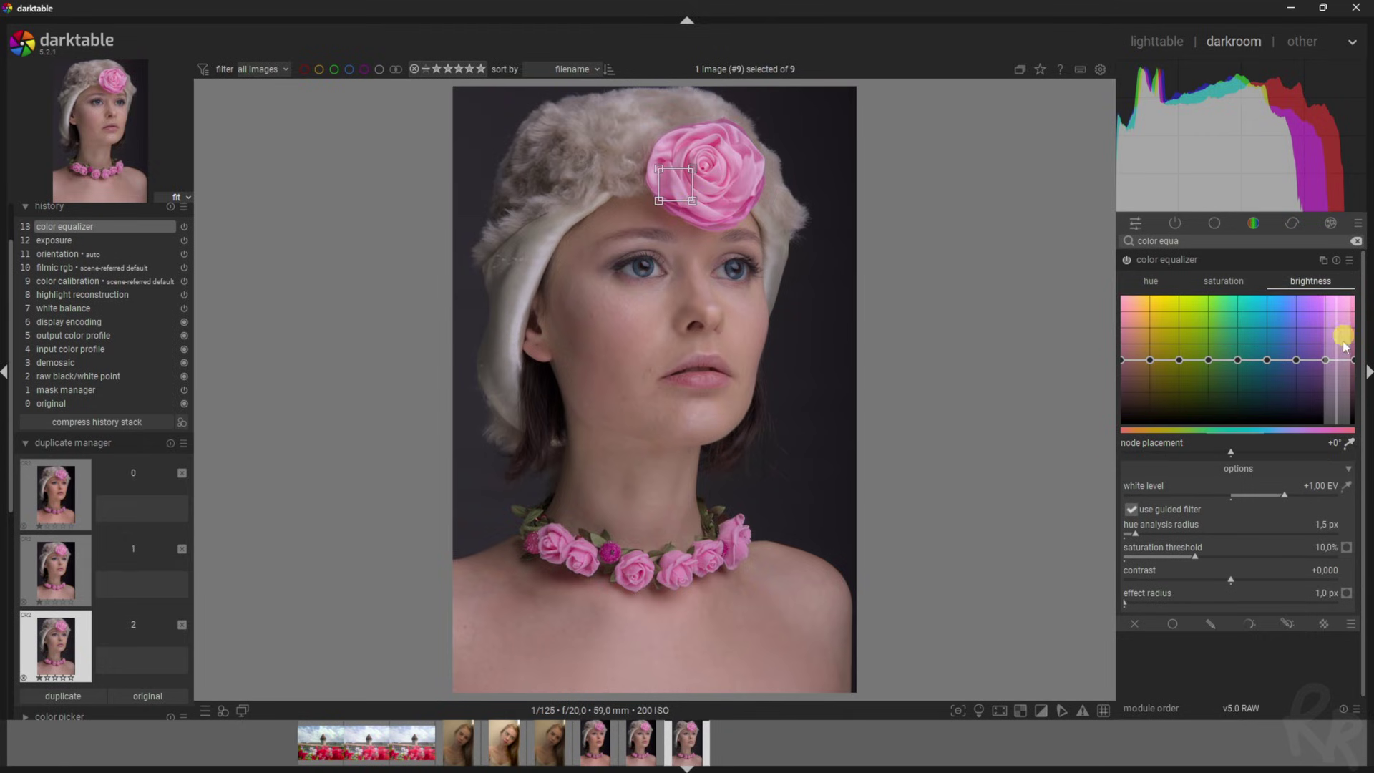
drag(1258, 452, 1308, 452)
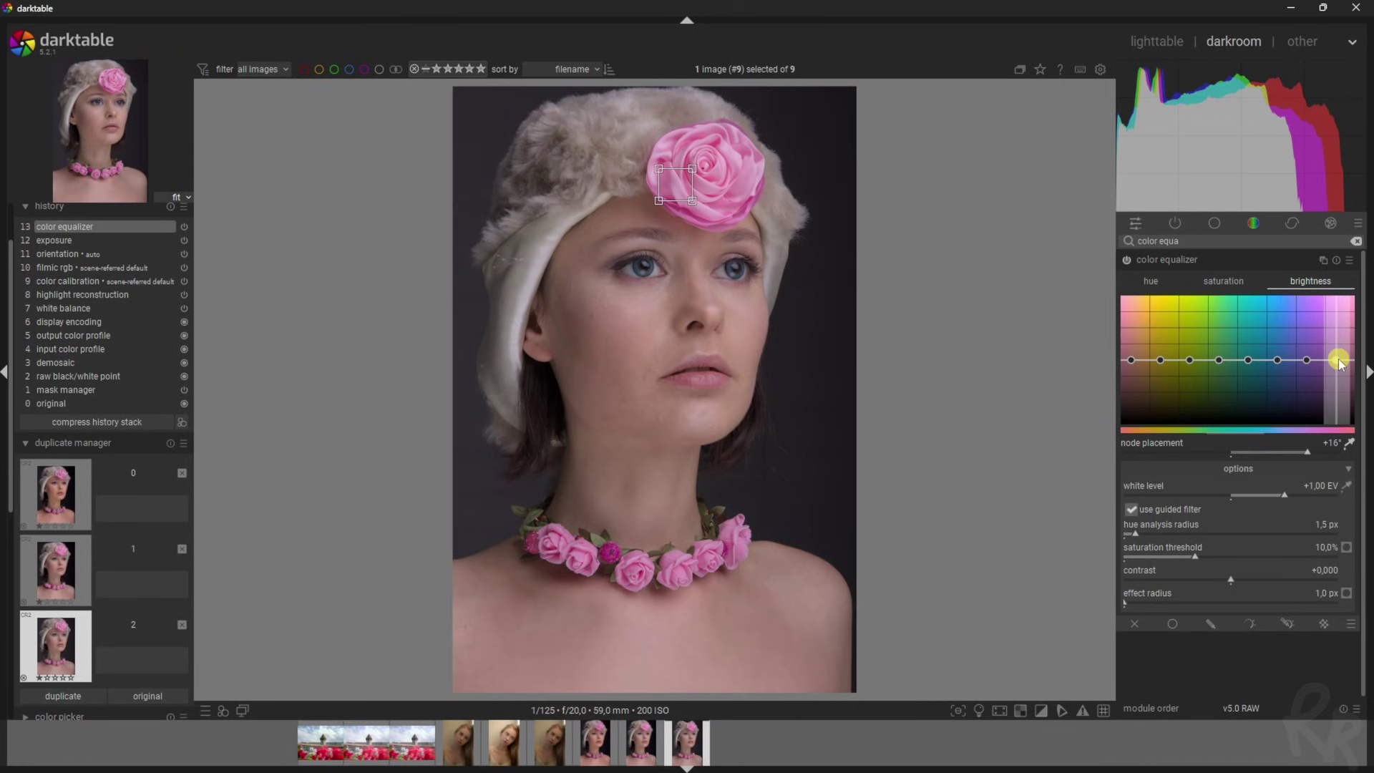
mouse_move(1339, 363)
mouse_down()
mouse_move(1338, 379)
mouse_move(1344, 312)
mouse_move(1343, 371)
mouse_up()
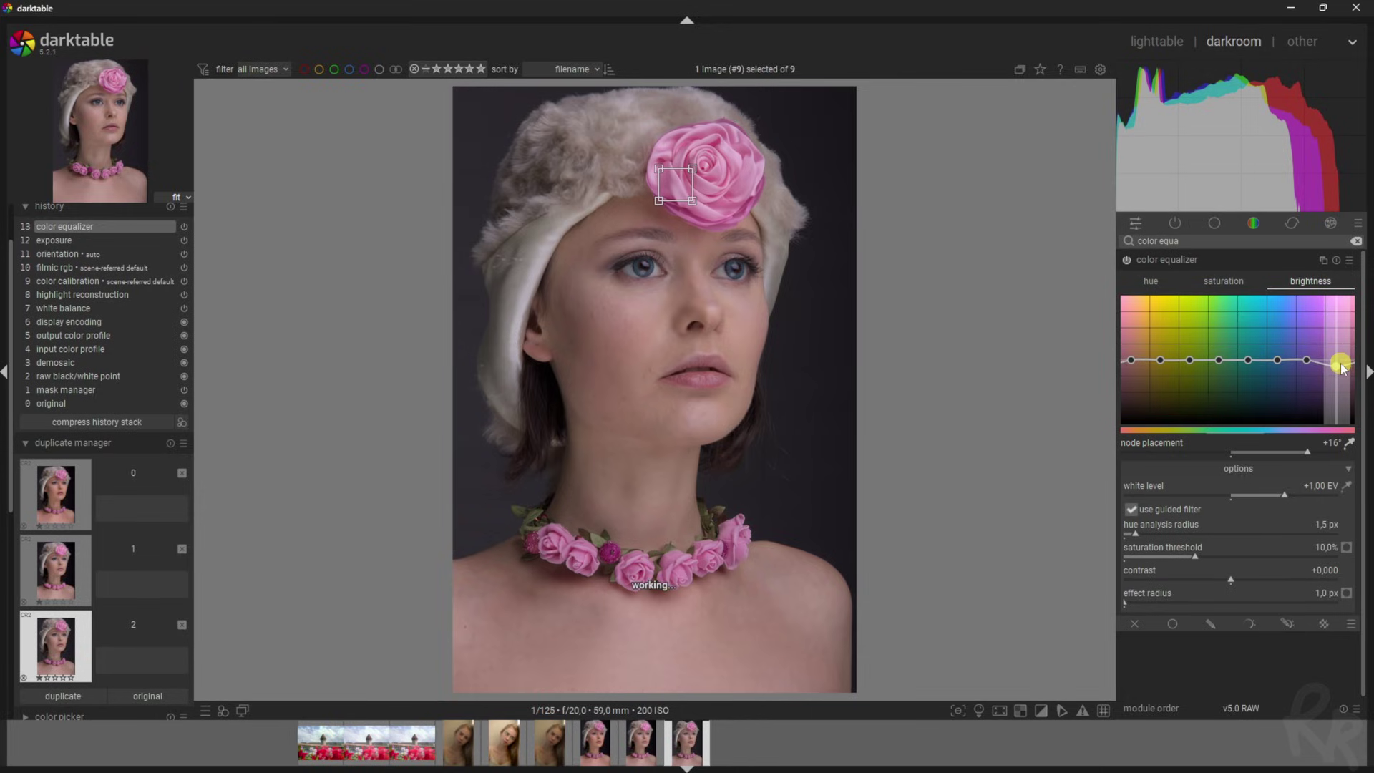
drag(1343, 371, 1337, 369)
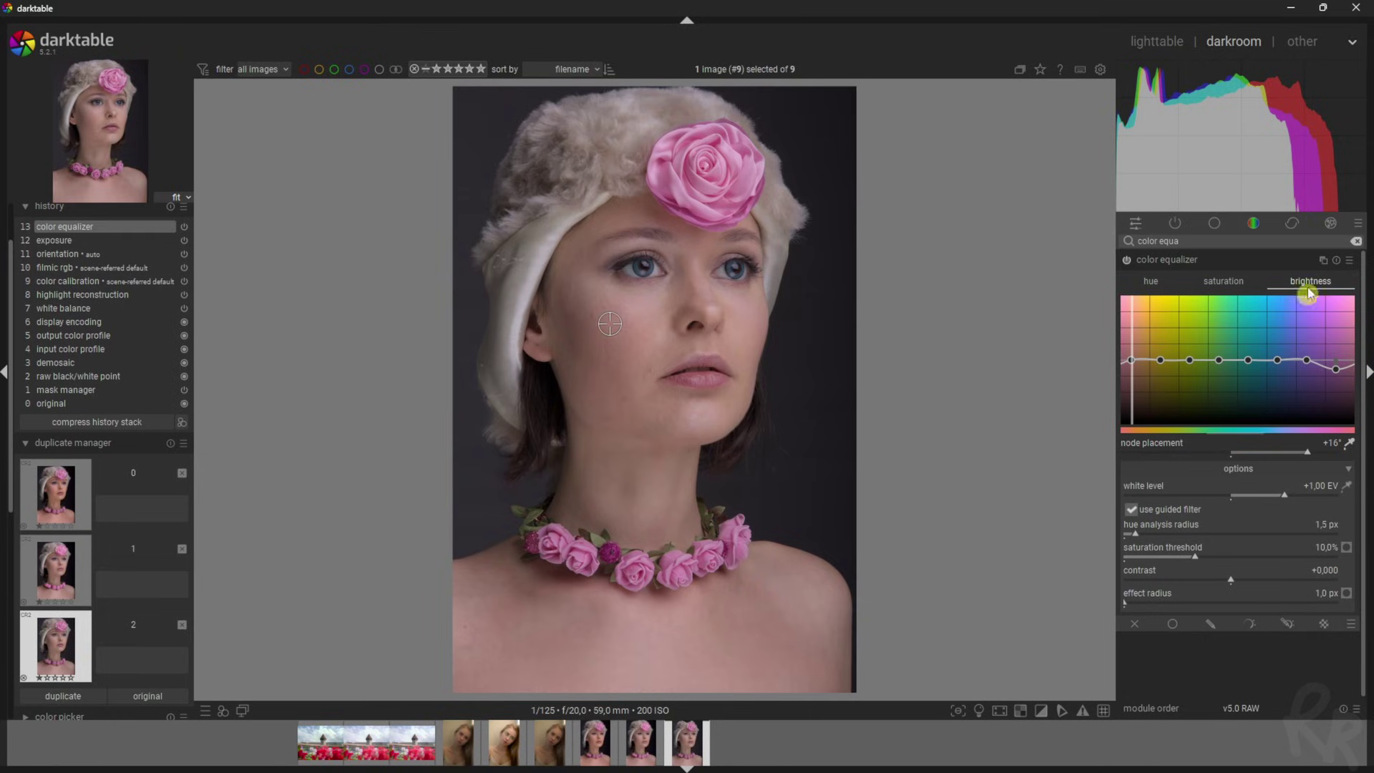
Step: Add a second color equalizer instance with nodes placed at -23° from the cheek's skin tone
click(1325, 262)
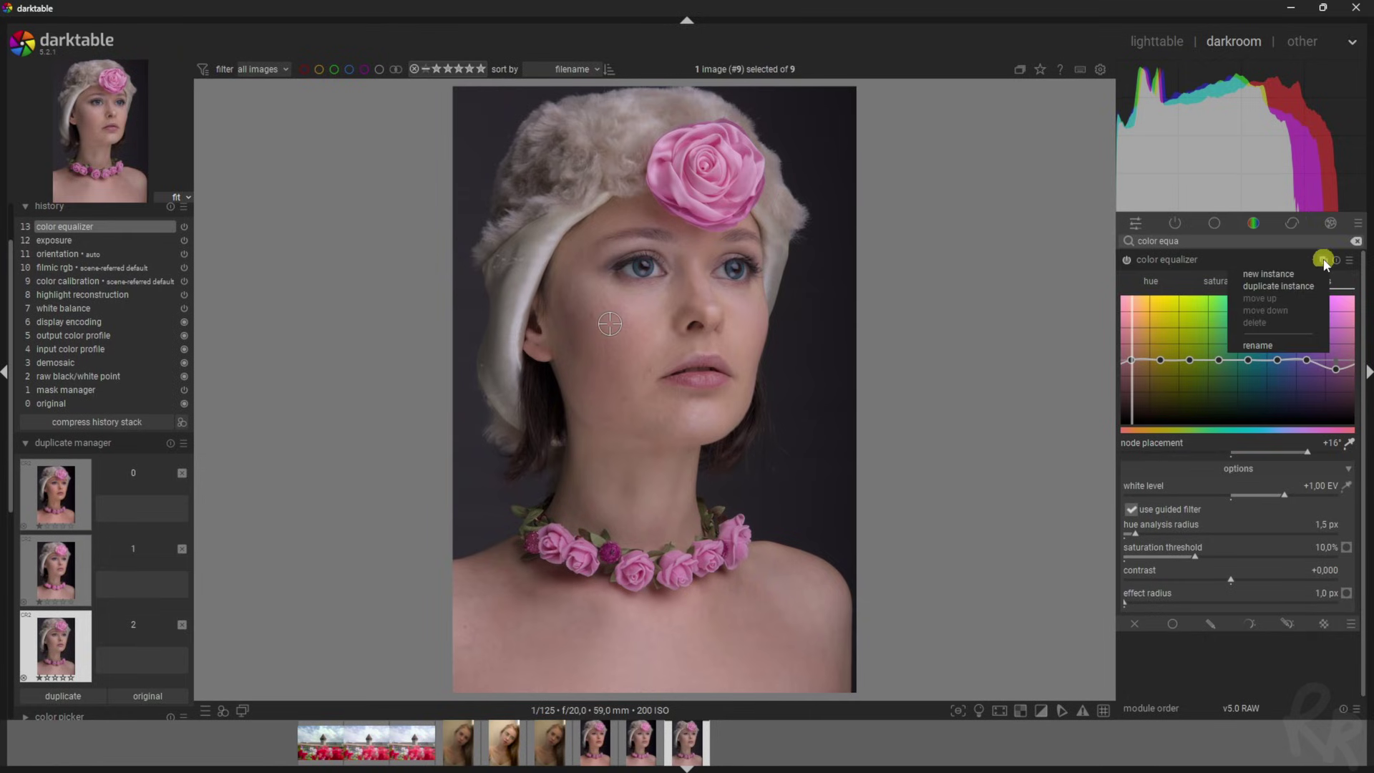
click(1279, 277)
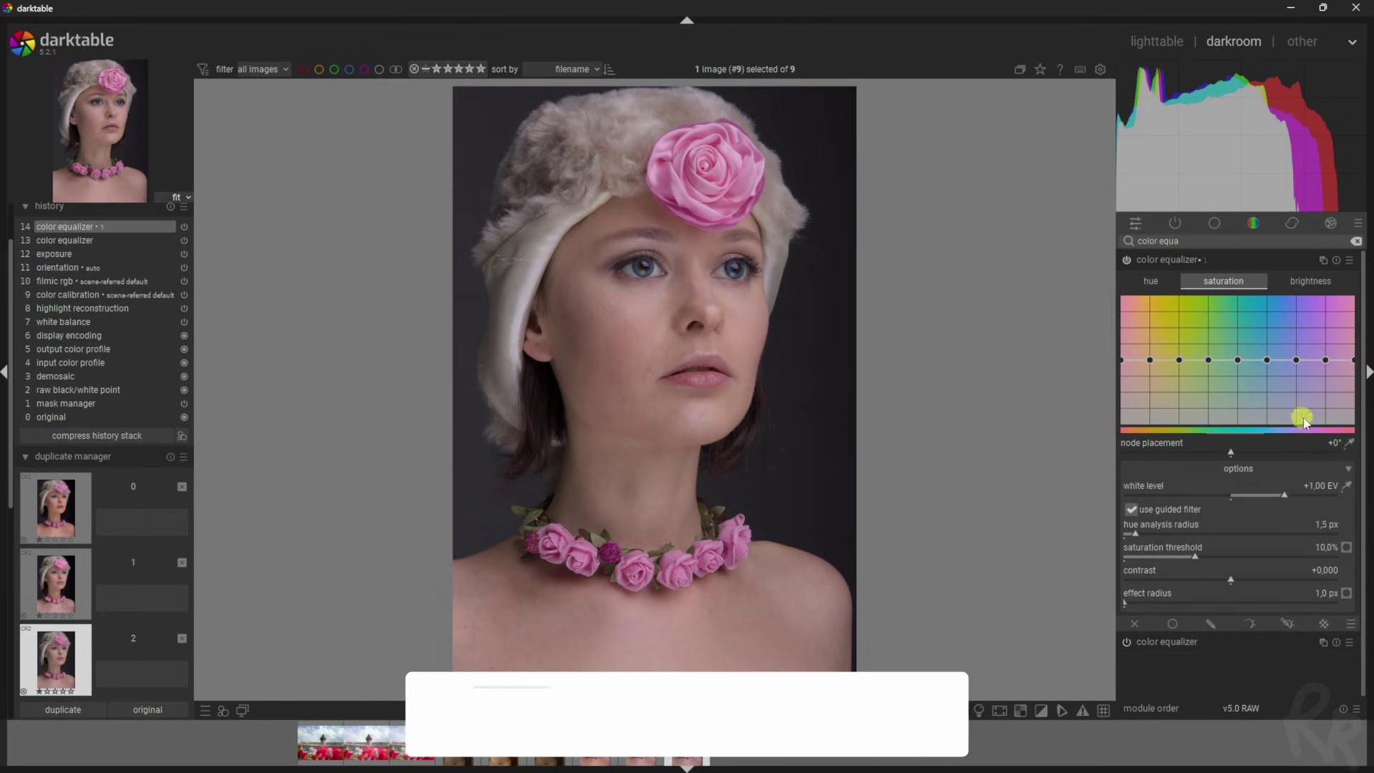
click(1349, 443)
drag(582, 308, 616, 352)
drag(1215, 449, 1138, 363)
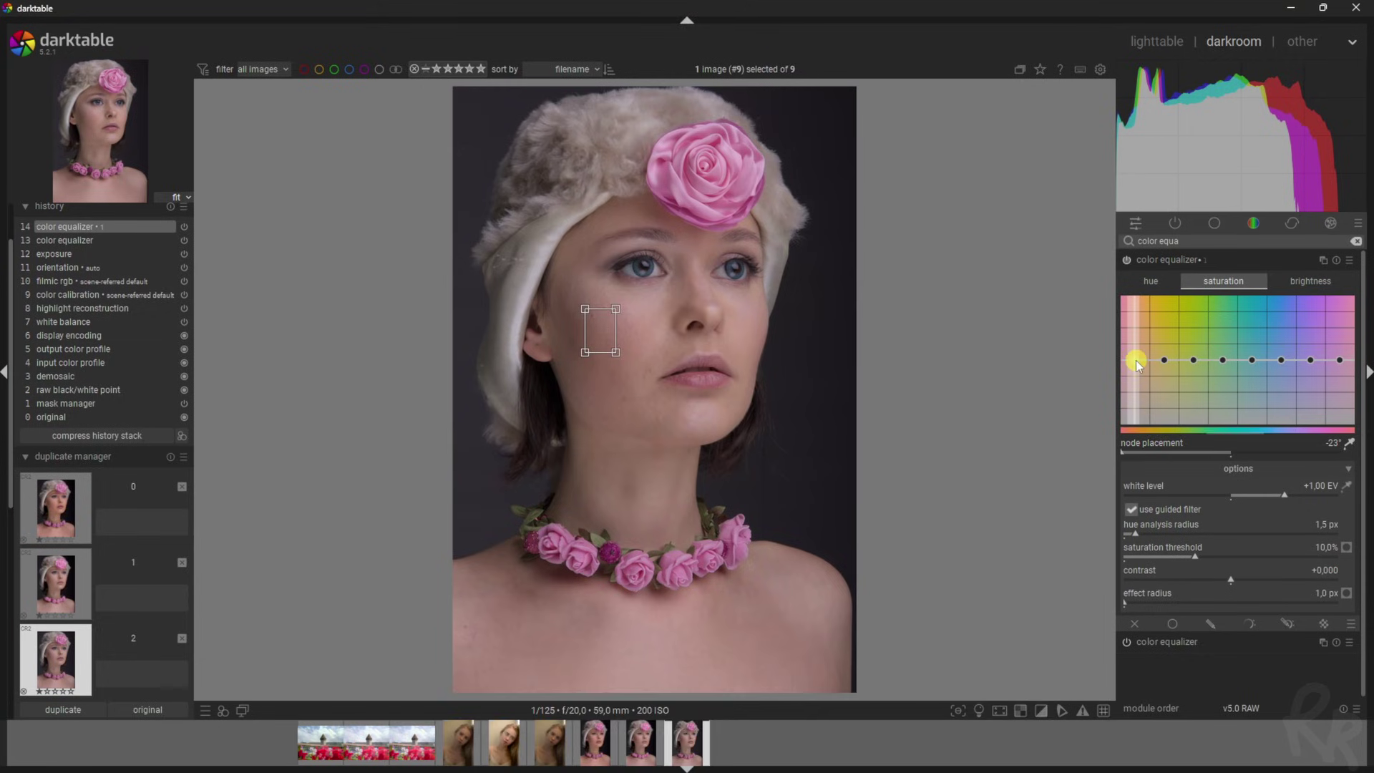
Step: Nudge up the saturation of the first red/skin hue node
click(1313, 281)
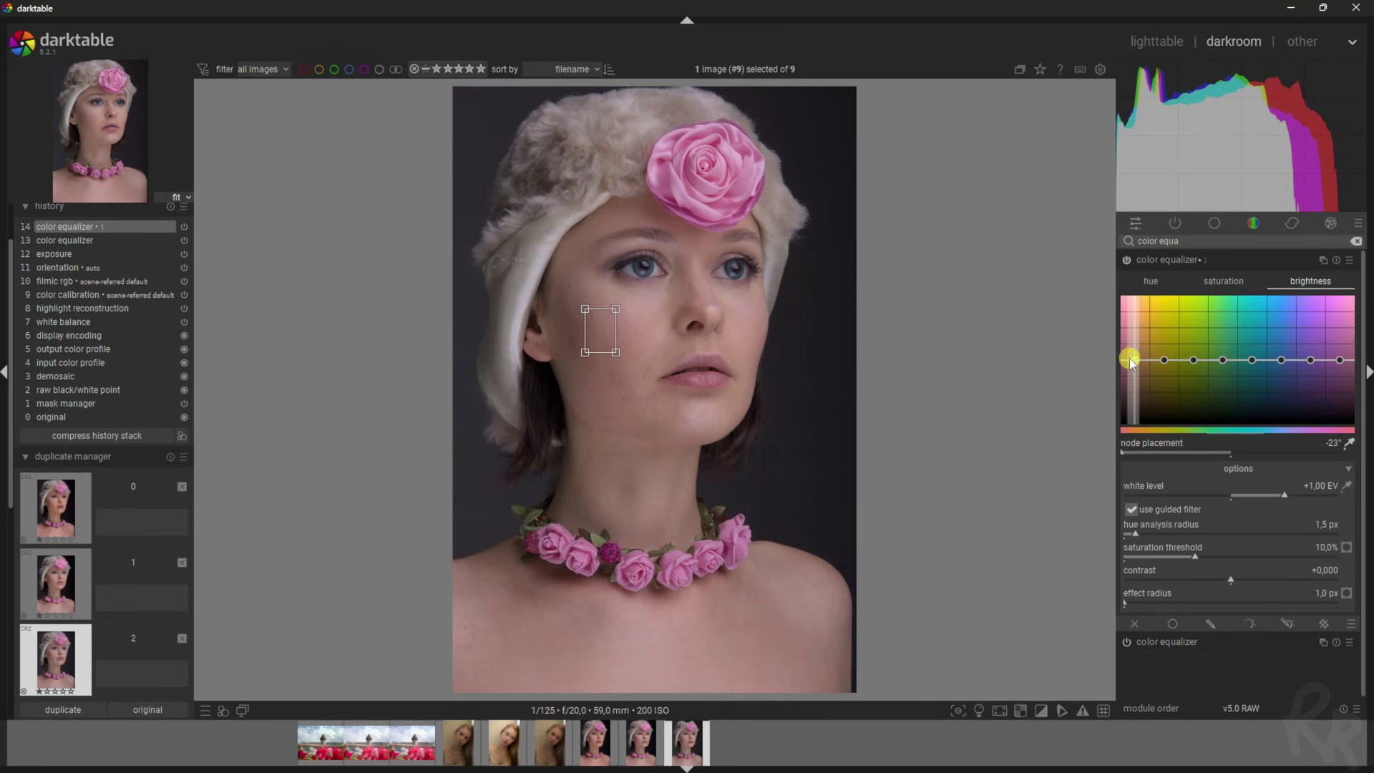
click(1224, 282)
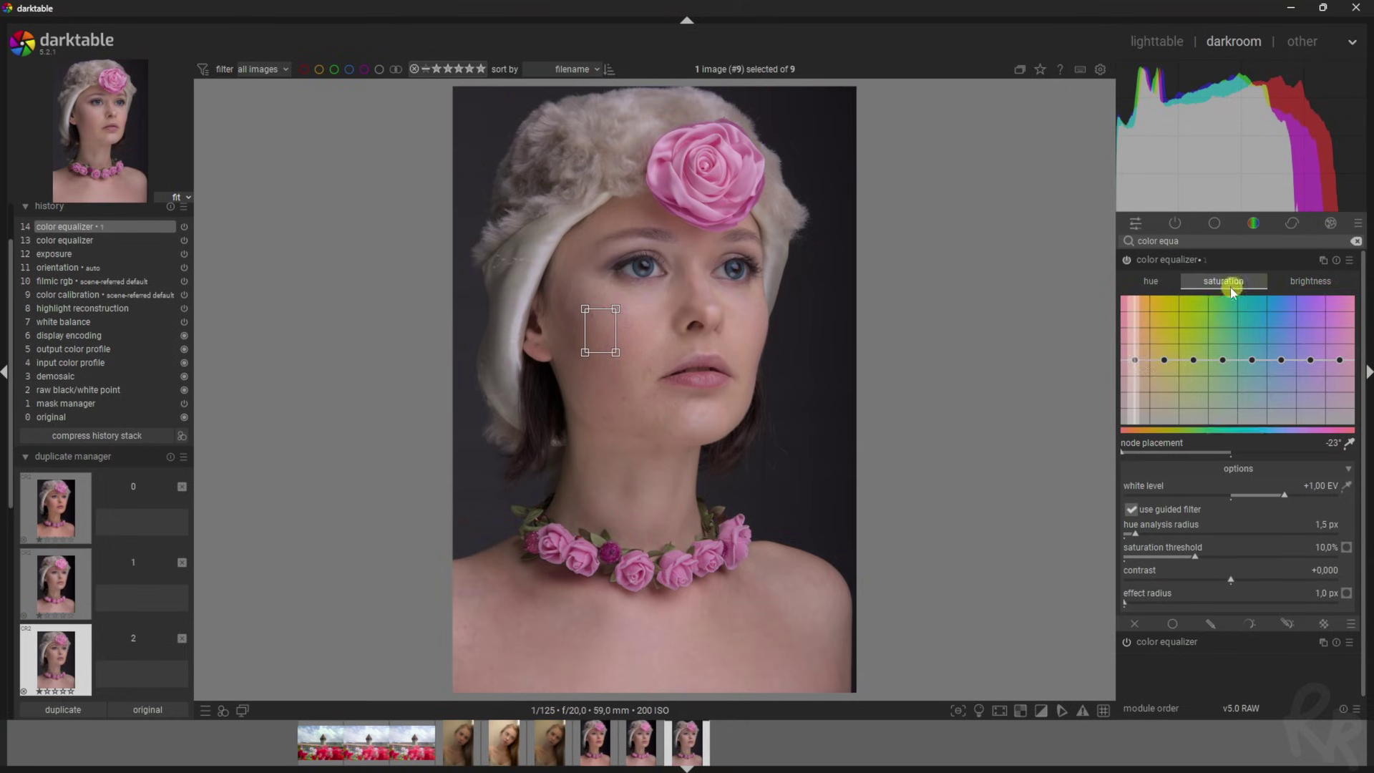
drag(1135, 359, 1135, 350)
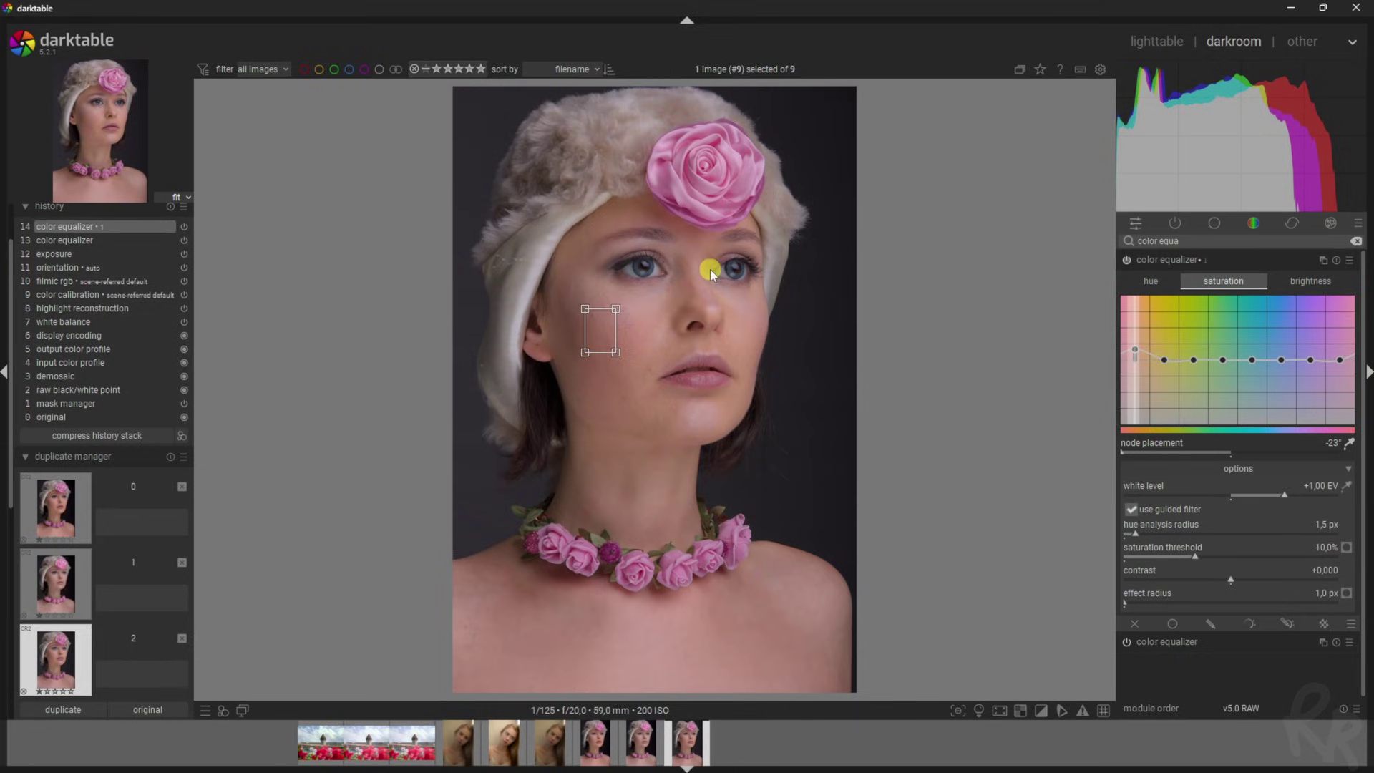
Step: Search for 'contrast' and enable local contrast at its default 125% detail
click(1233, 262)
triple_click(1196, 240)
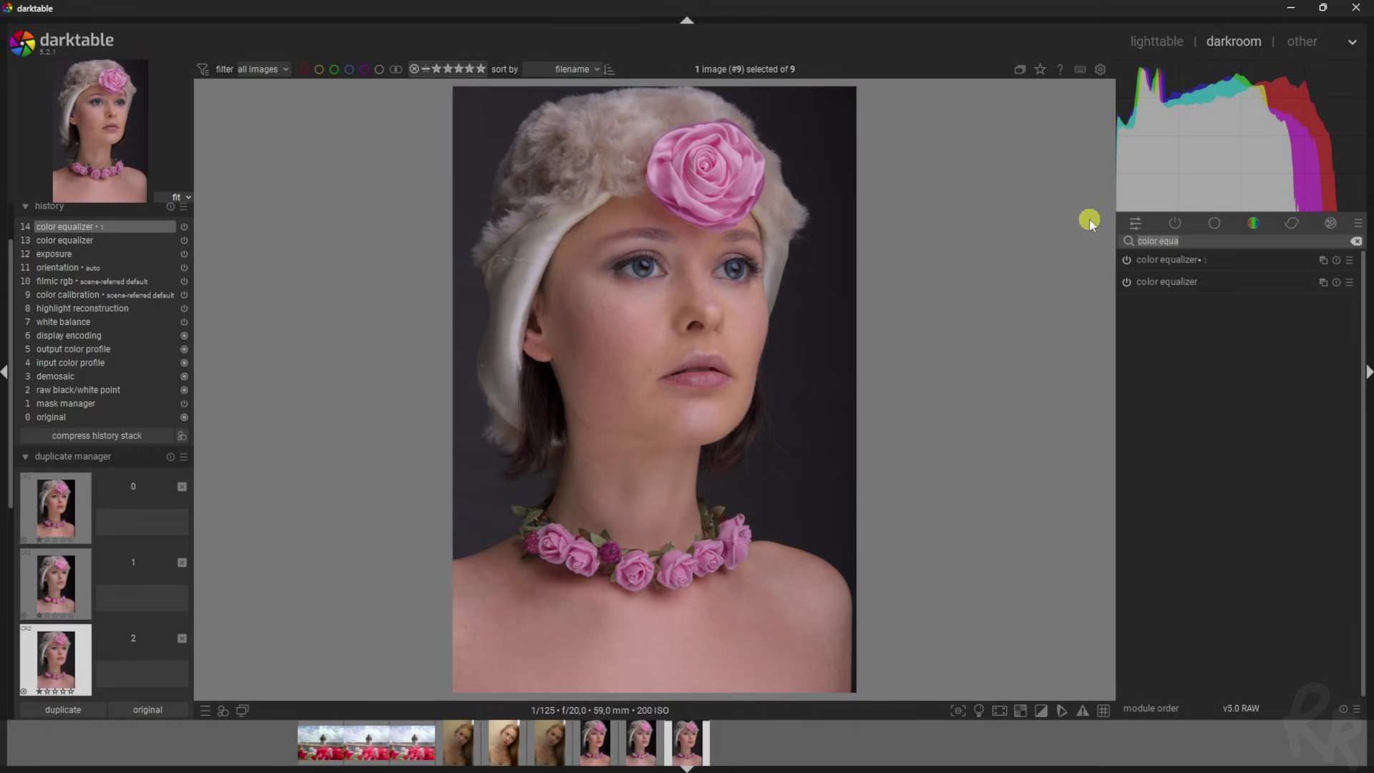
key(BackSpace)
text(contrast)
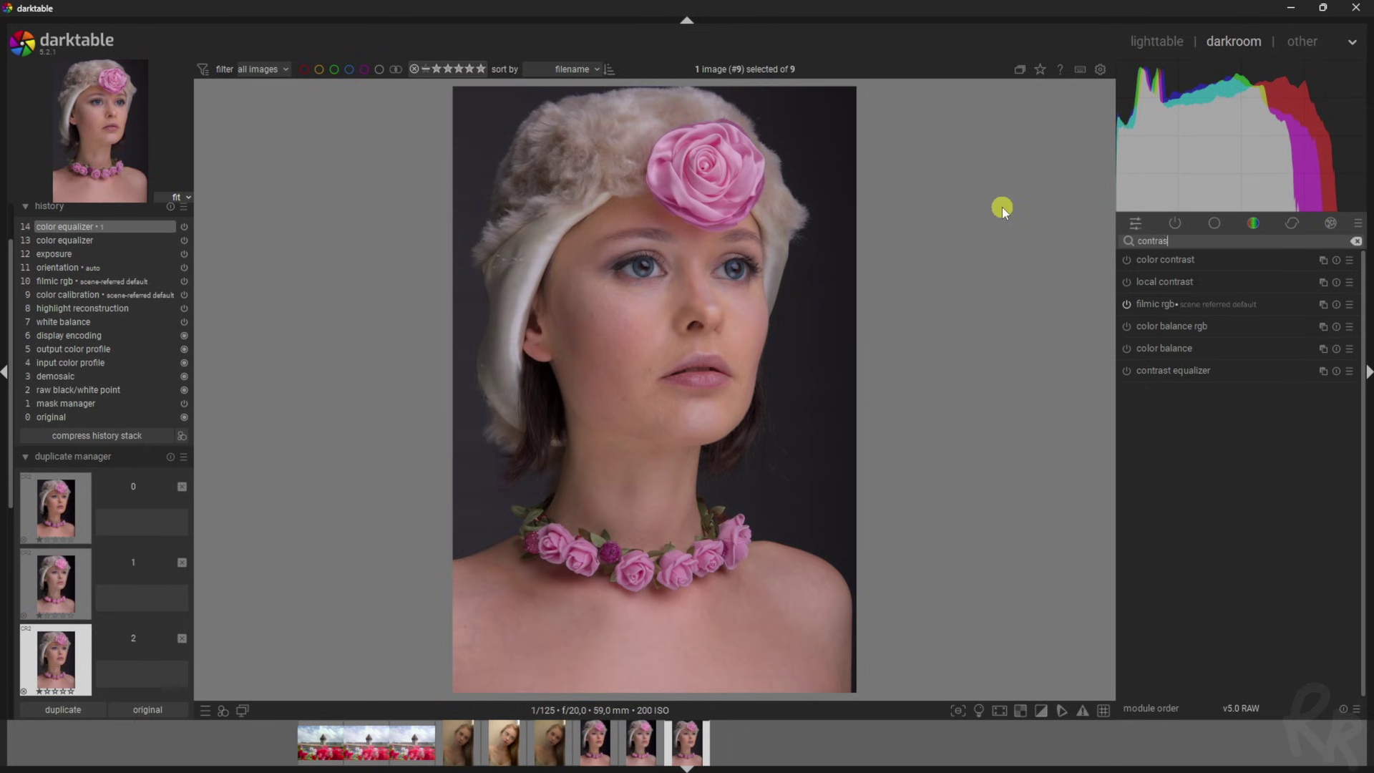
click(1153, 282)
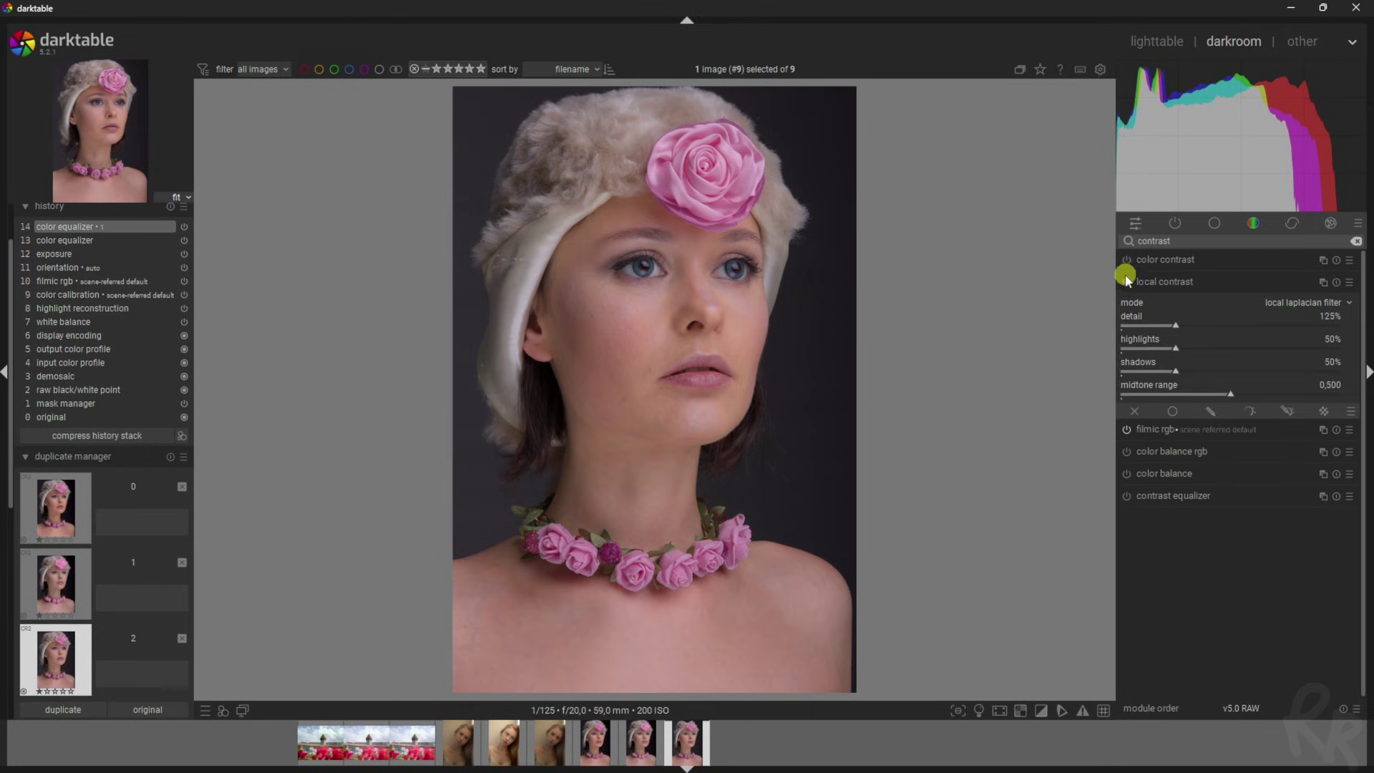
click(1128, 282)
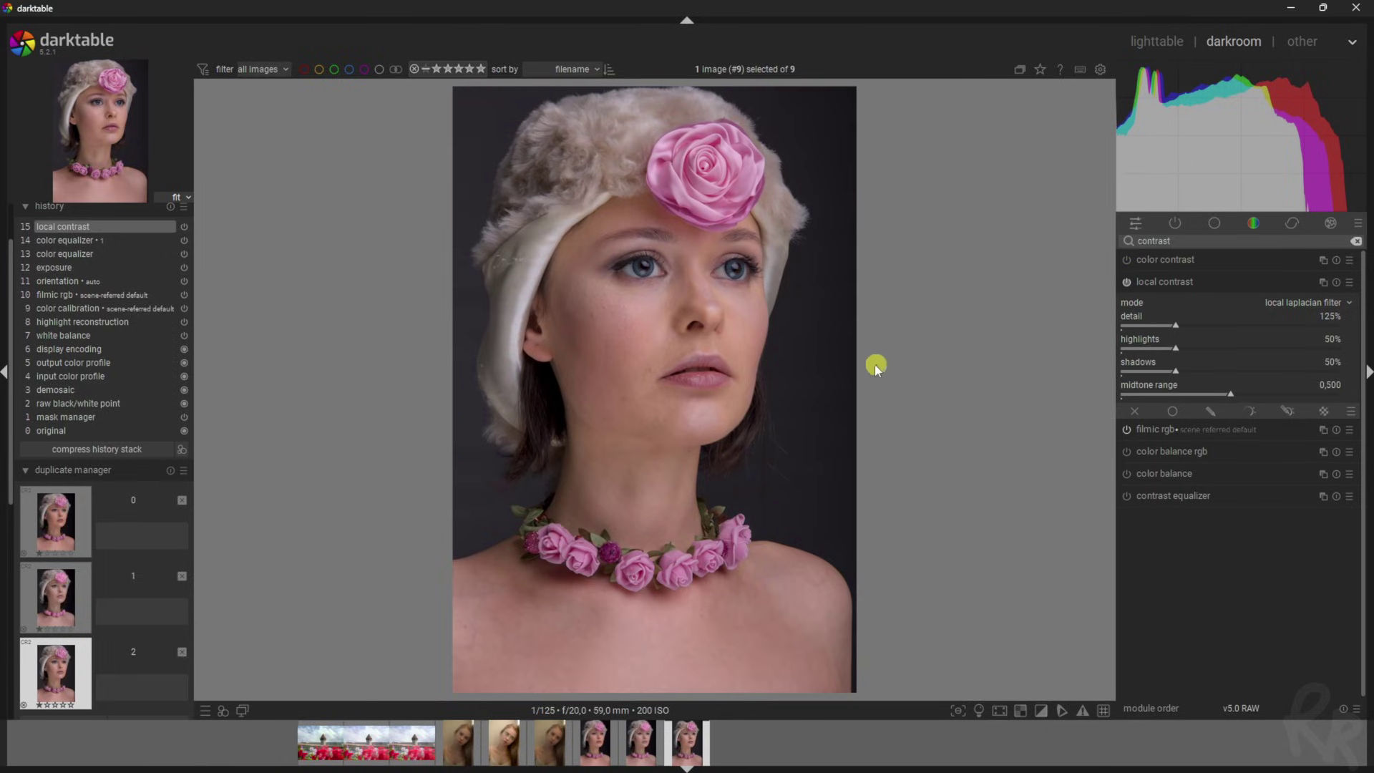
Step: Enable lowpass with radius 222.46 and lowered contrast, brightness and saturation
key(ctrl+f)
text(lowpas)
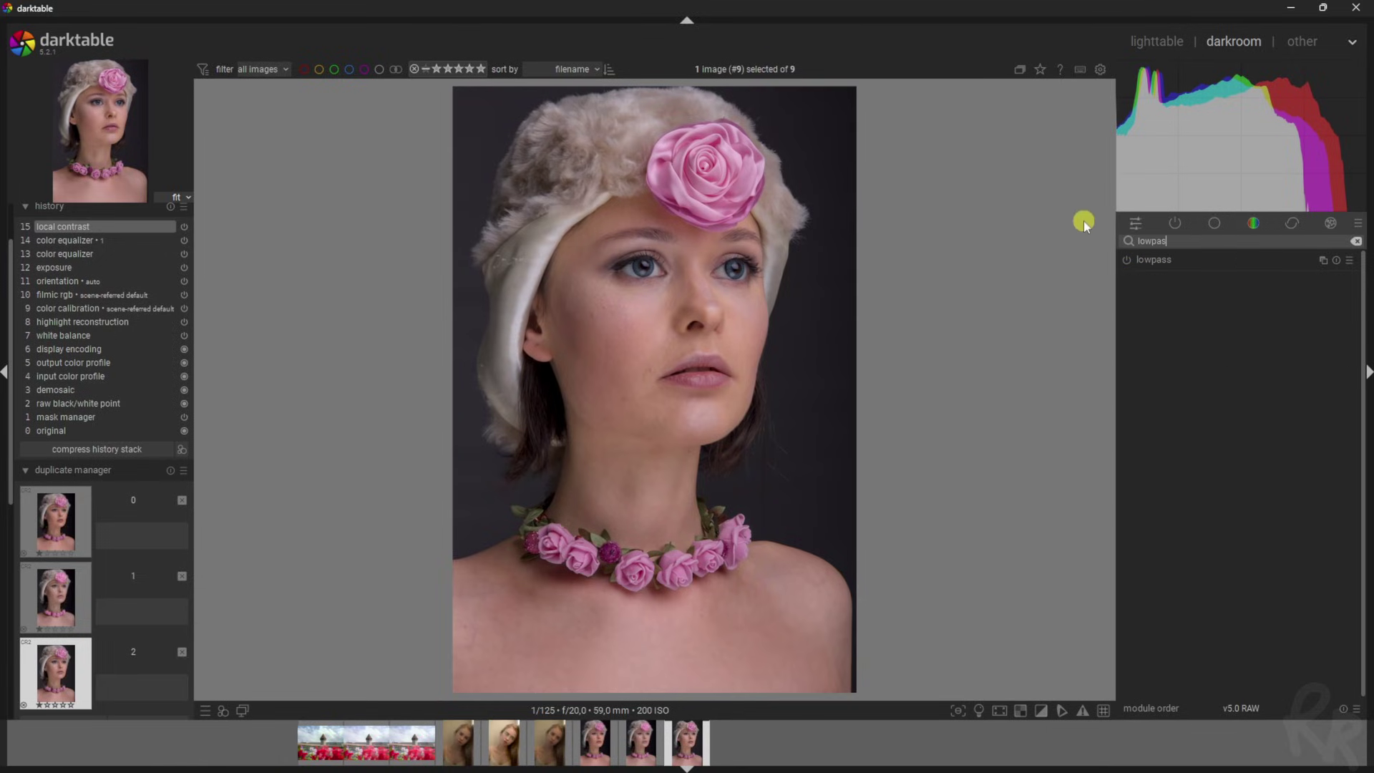
click(1141, 265)
click(1128, 261)
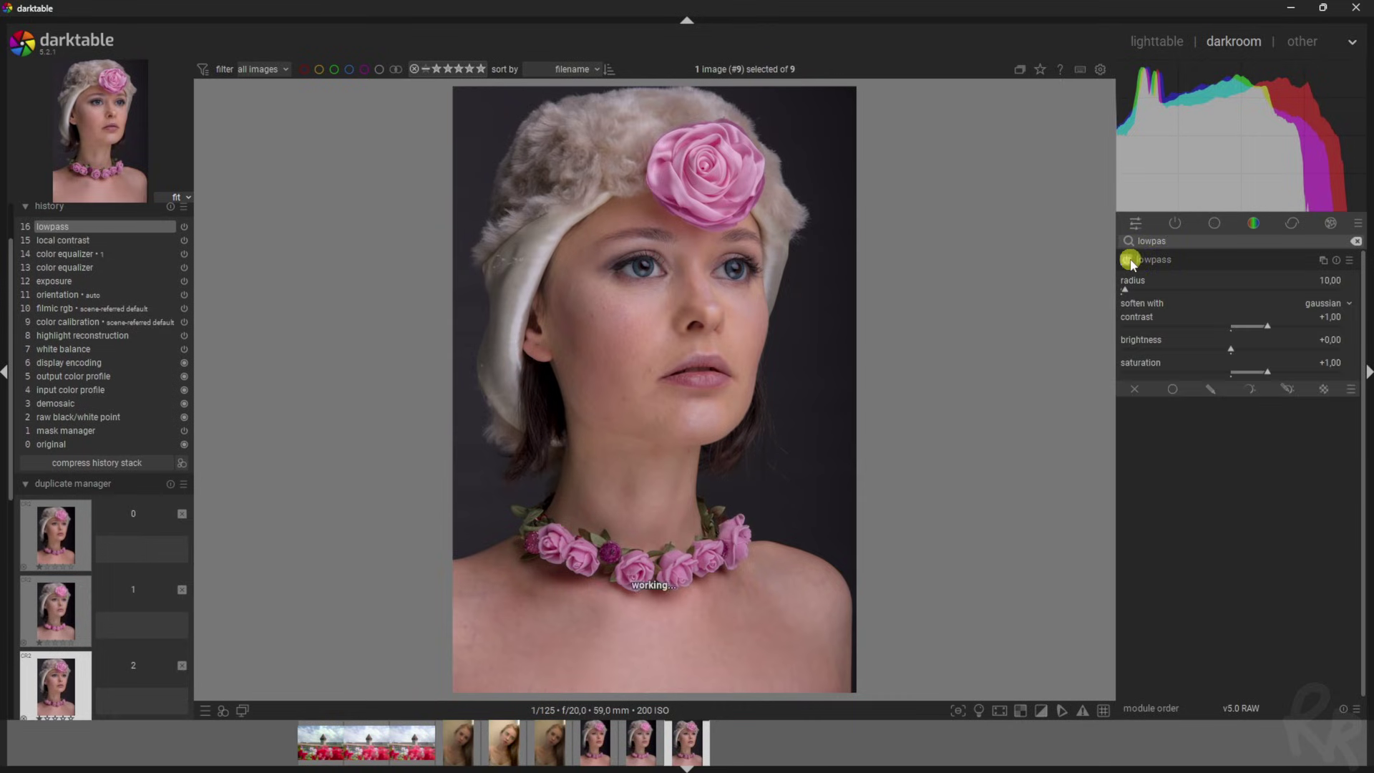
mouse_move(1176, 286)
mouse_down()
mouse_move(1218, 289)
mouse_move(1214, 370)
mouse_up()
click(1177, 328)
click(1212, 348)
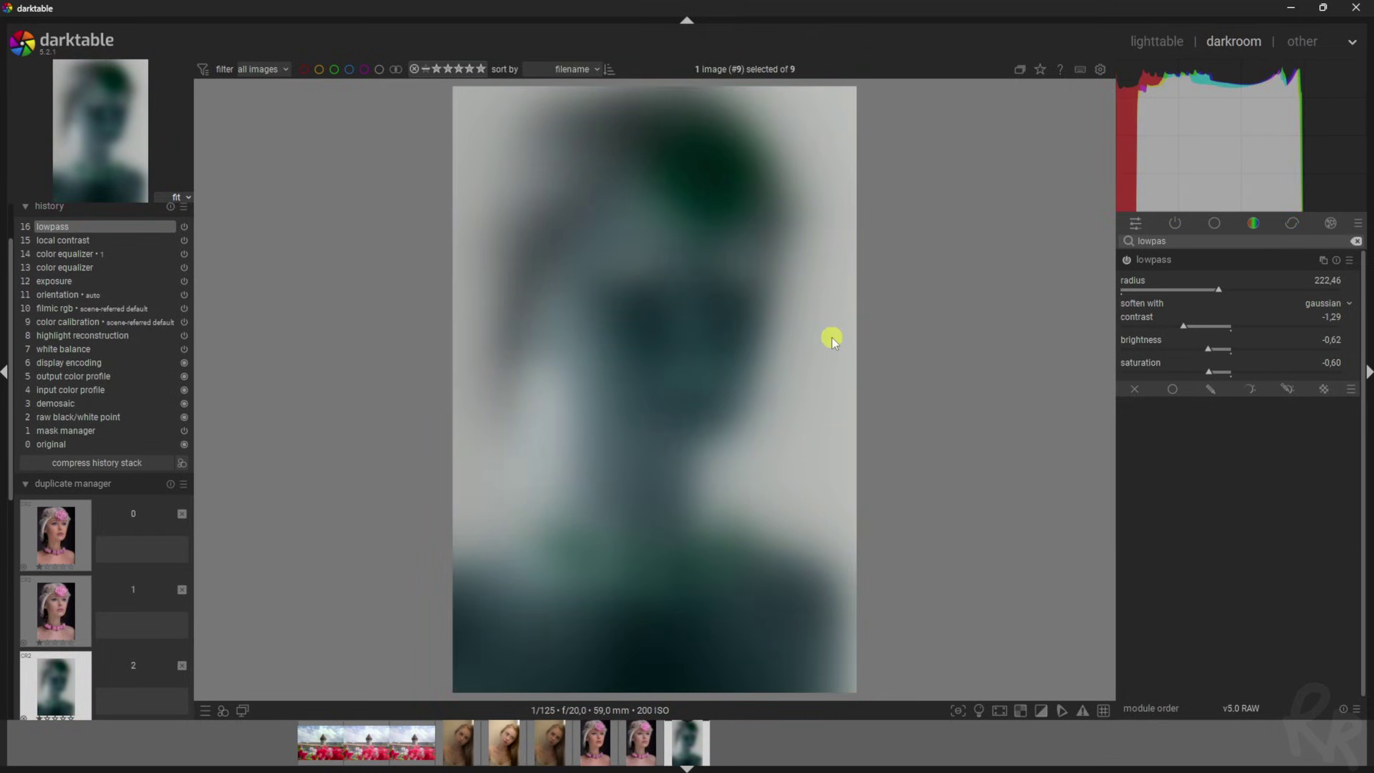
Step: Blend the lowpass uniformly over the photo in overlay mode
click(1171, 392)
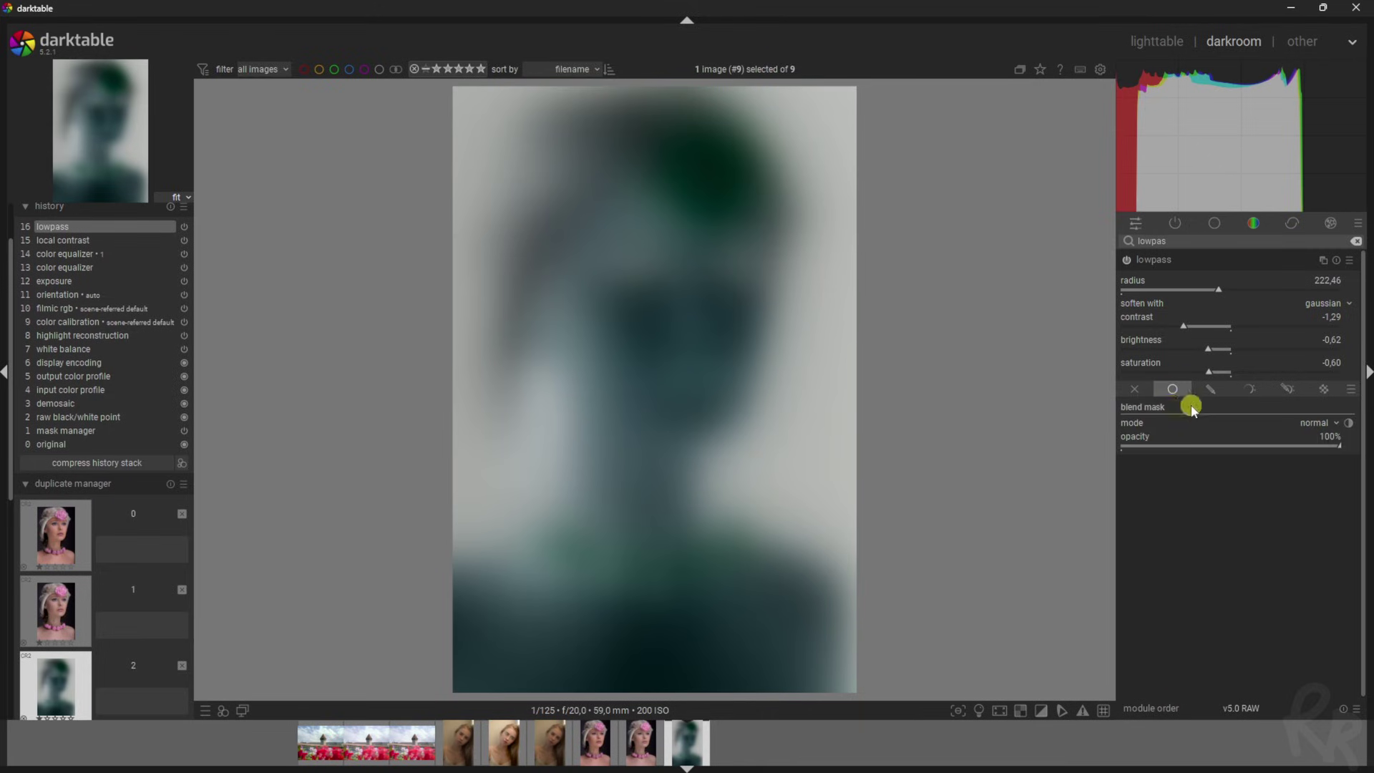
click(1315, 423)
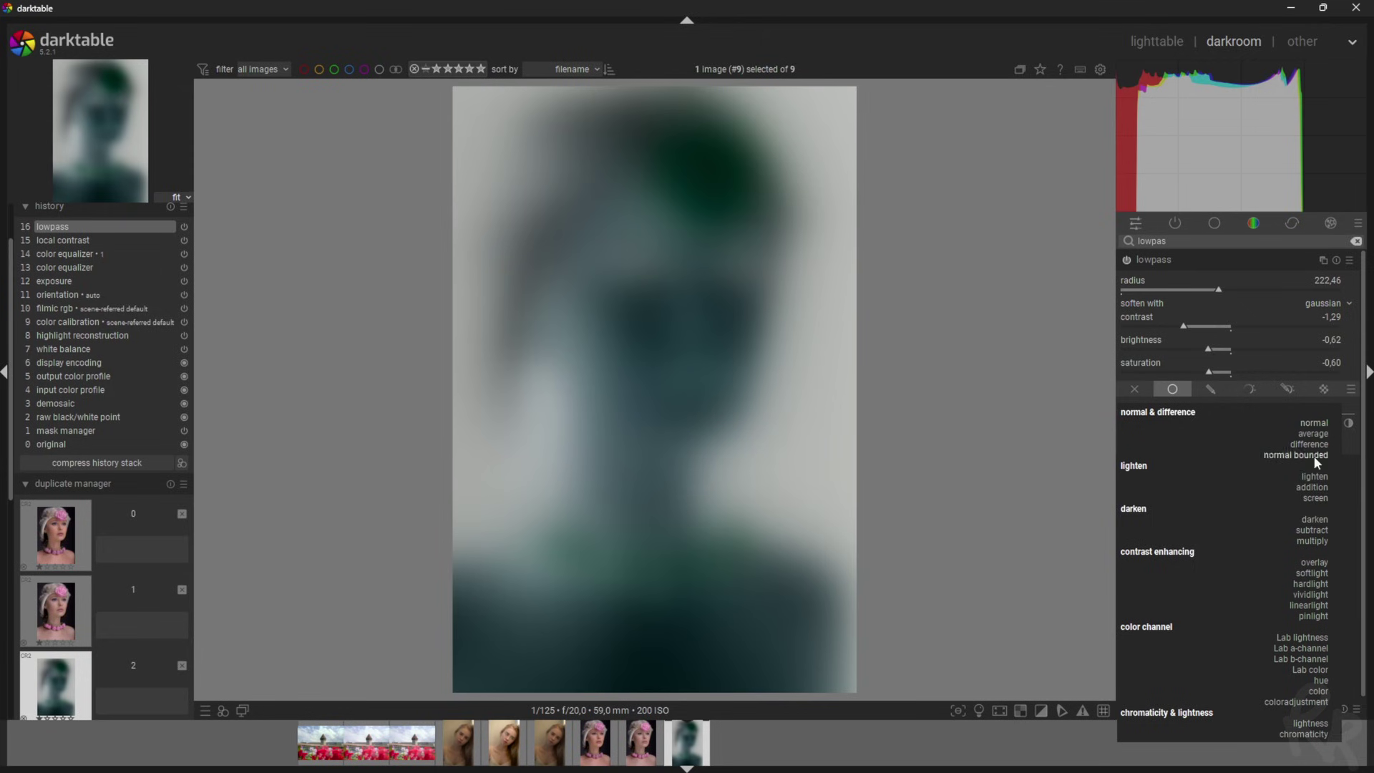
click(1314, 562)
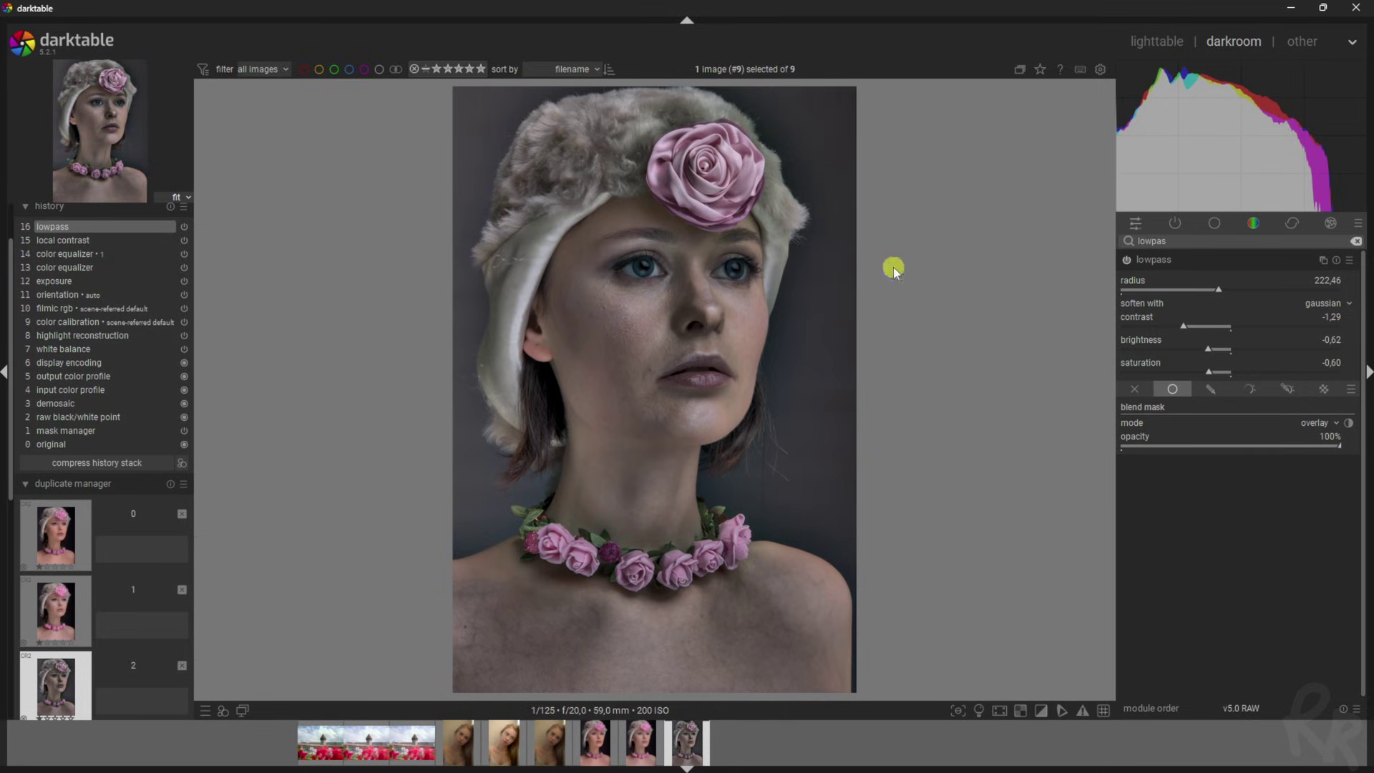
Step: Set lowpass contrast +0.31, brightness -0.16, saturation +0.37, then snapshot and split-compare
drag(1194, 331, 1226, 347)
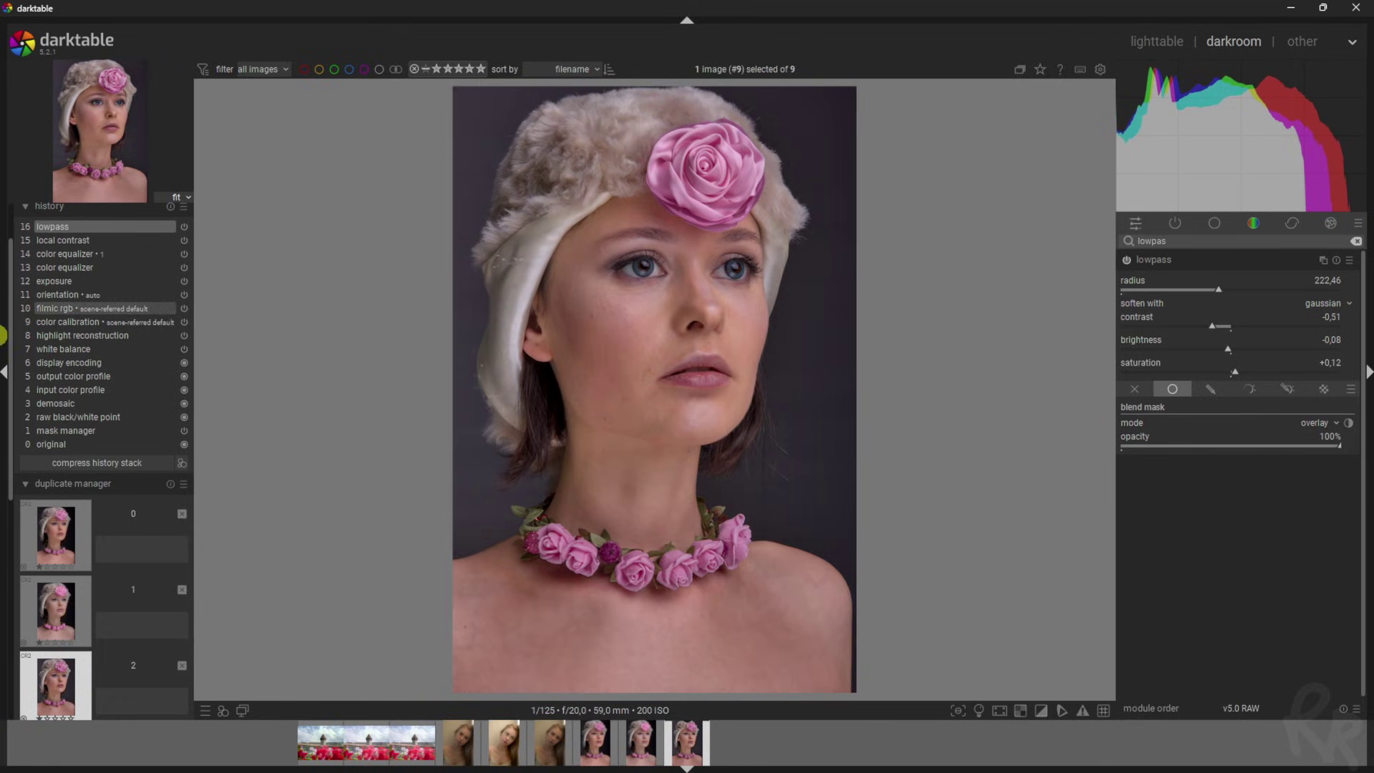
scroll(12, 327, up, 3)
click(77, 233)
click(77, 233)
drag(568, 286, 633, 315)
click(44, 233)
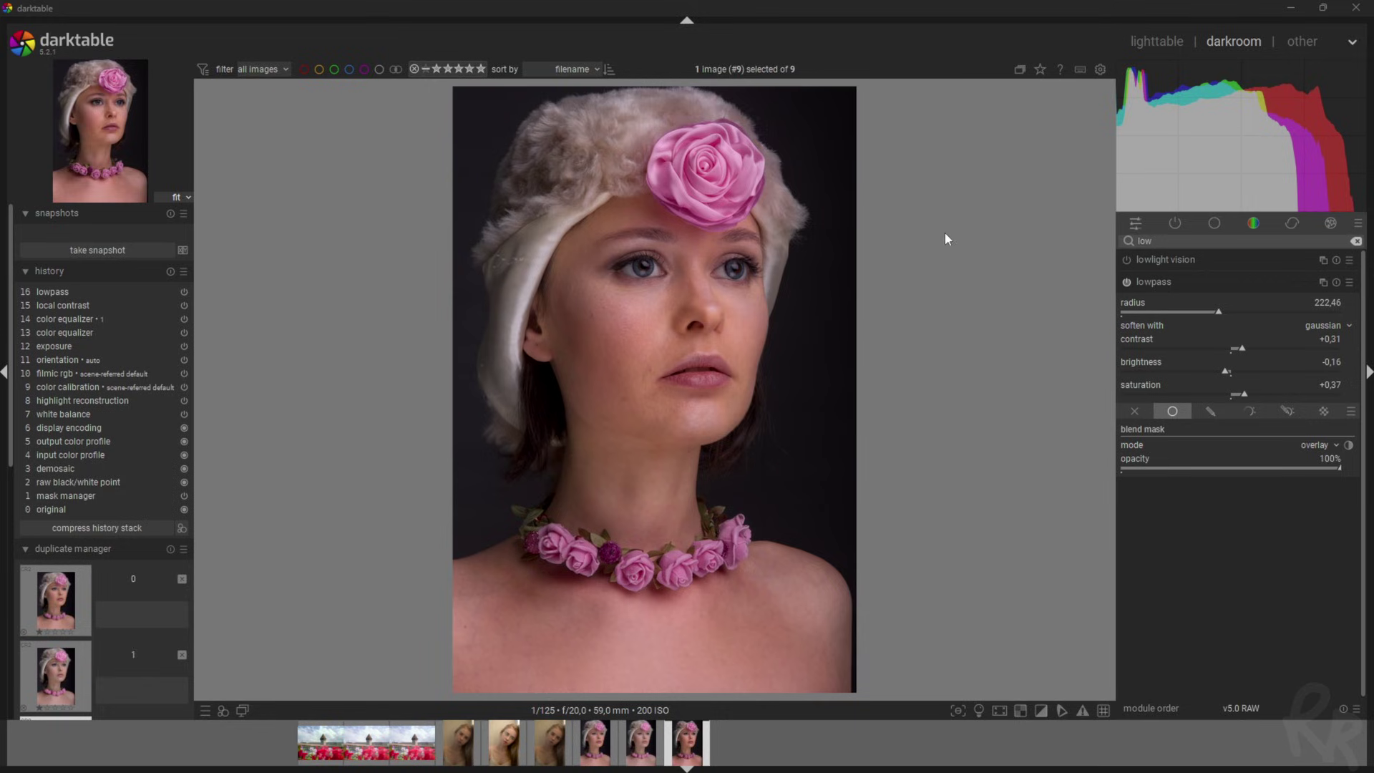
Step: Snapshot the lowpass edit and compare it against history step 11, orientation
click(97, 250)
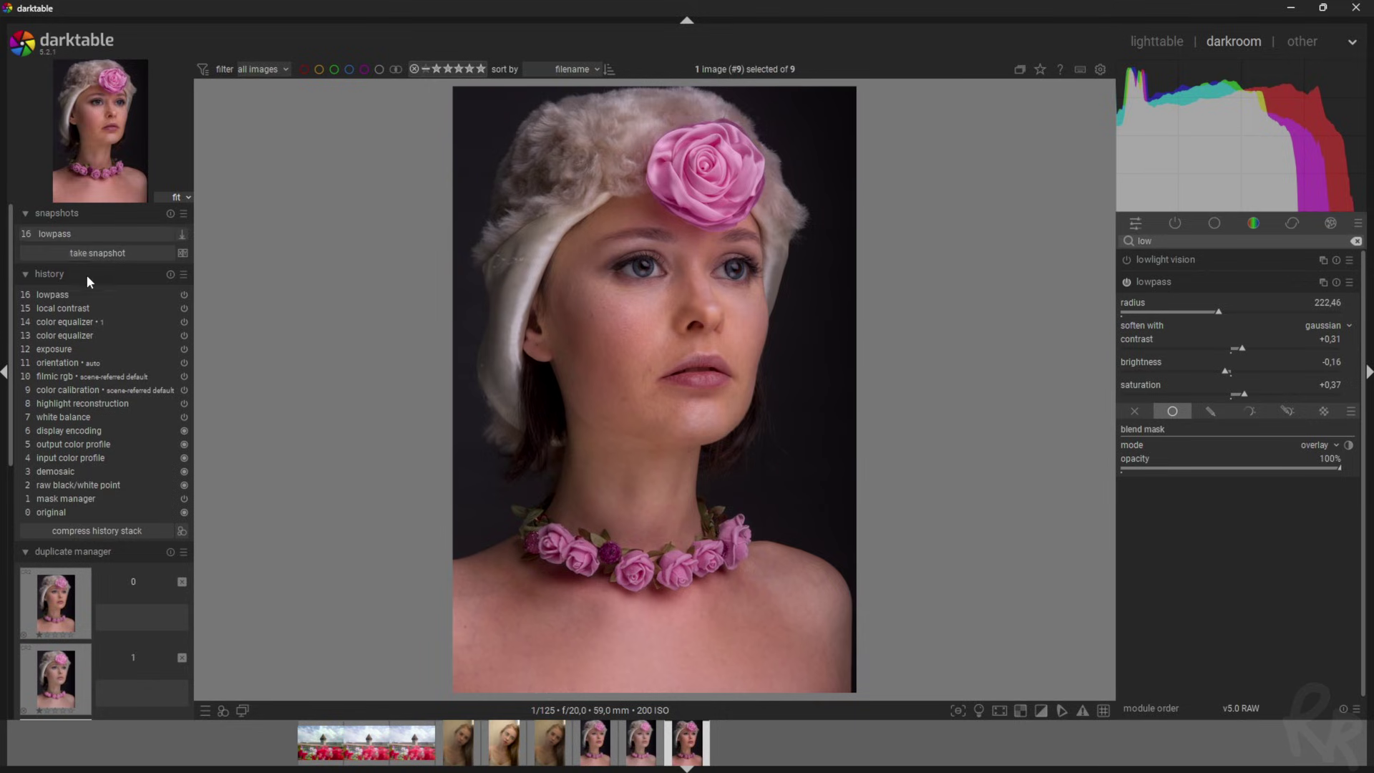
click(88, 232)
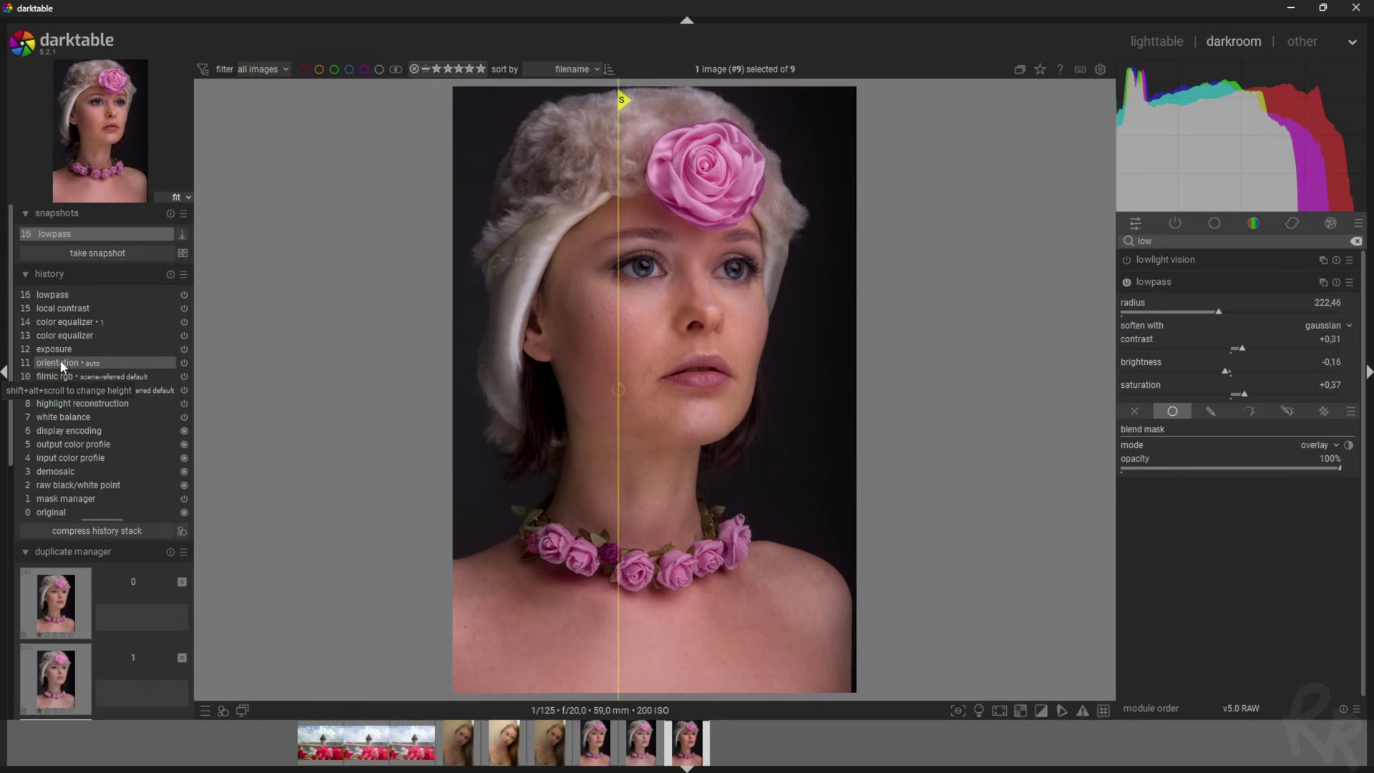
click(60, 361)
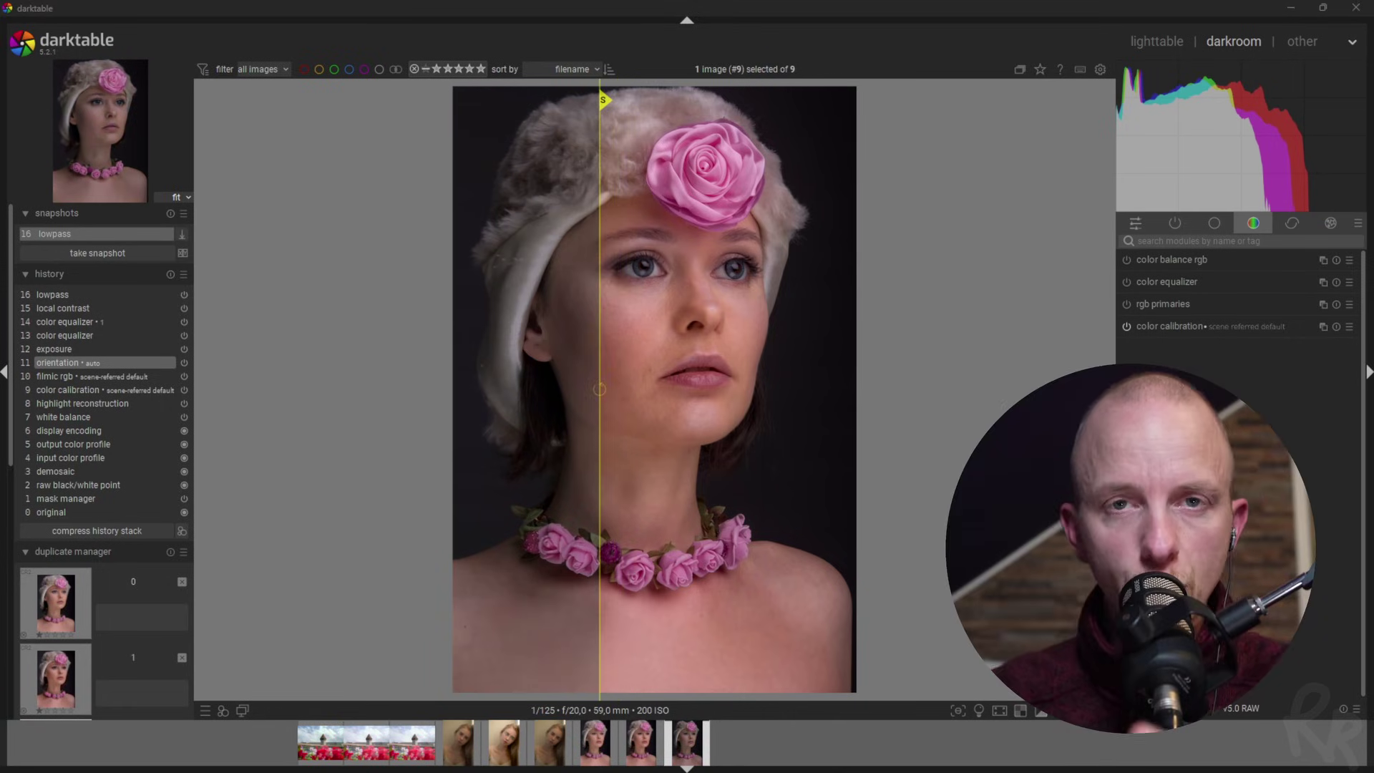